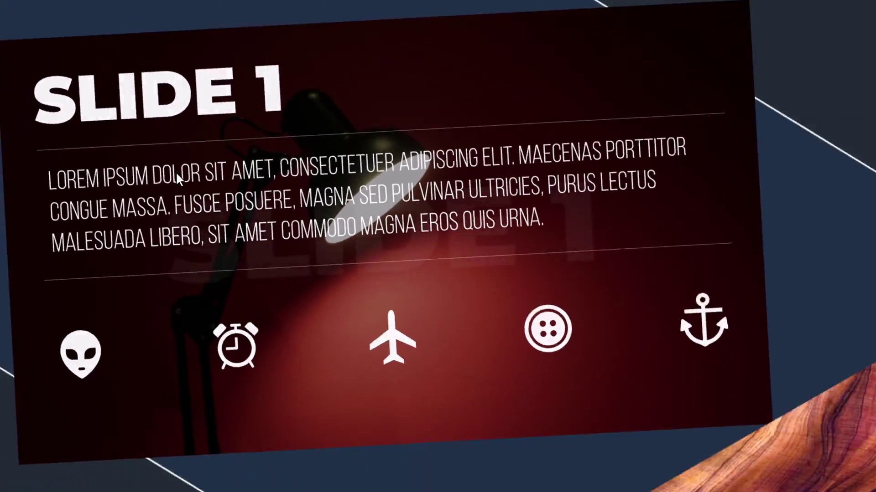
# Zoom the finished-deck preview into the second slide's content.
pyautogui.click(268, 253)
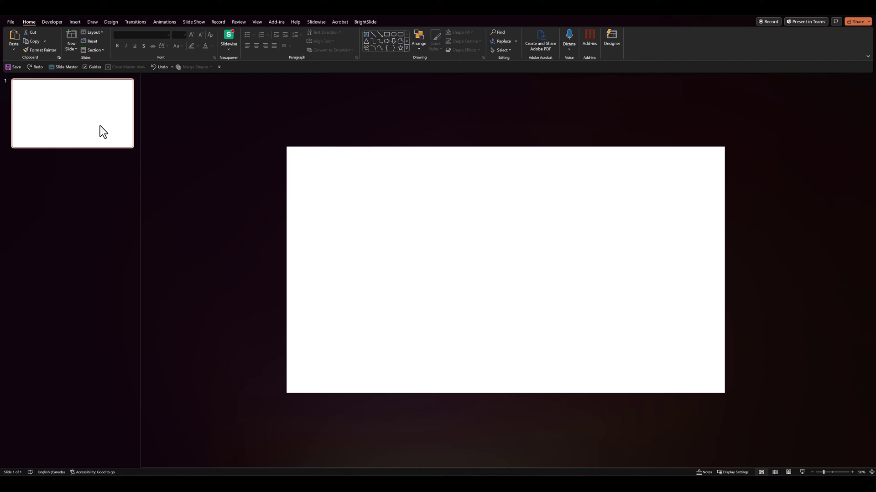
# Paste more copies of the blank slide until the deck has six slides.
pyautogui.hotkey('ctrl', 'v')
pyautogui.hotkey('ctrl', 'v')
pyautogui.hotkey('ctrl', 'v')
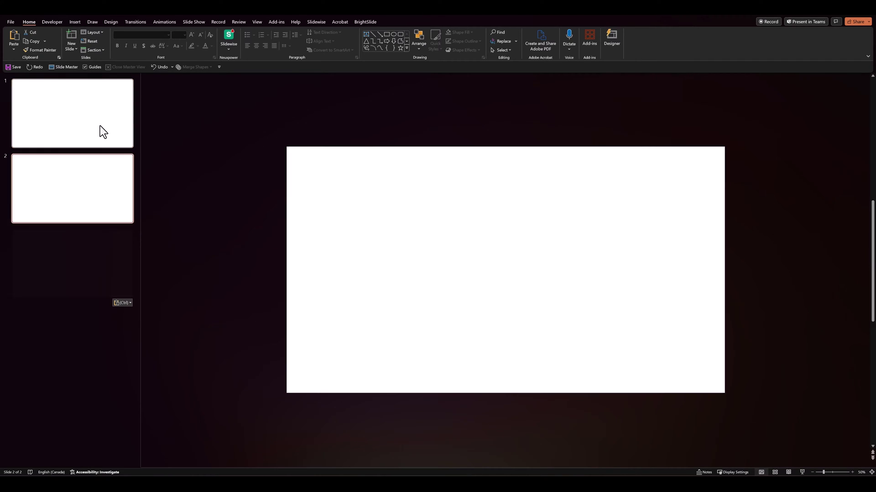
pyautogui.hotkey('ctrl', 'v')
pyautogui.hotkey('ctrl', 'v')
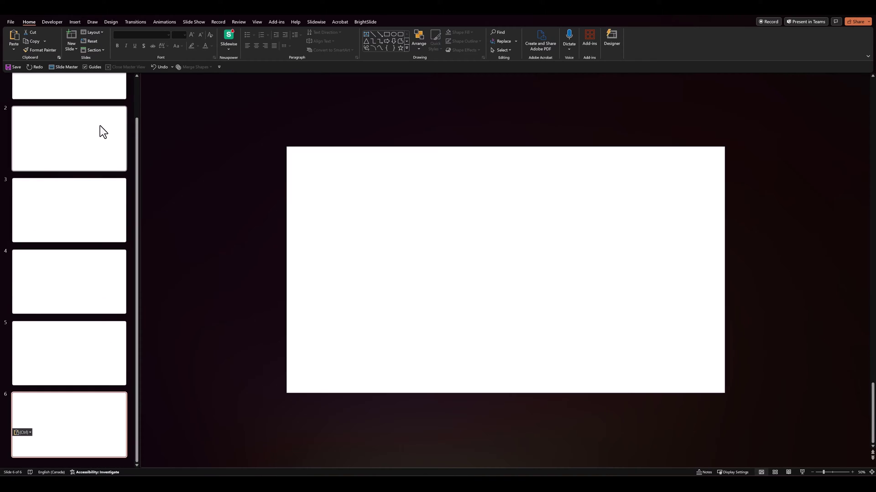
pyautogui.scroll(2, 100, 128)
# Apply a dark blue-grey solid background to all slides.
pyautogui.click(100, 133)
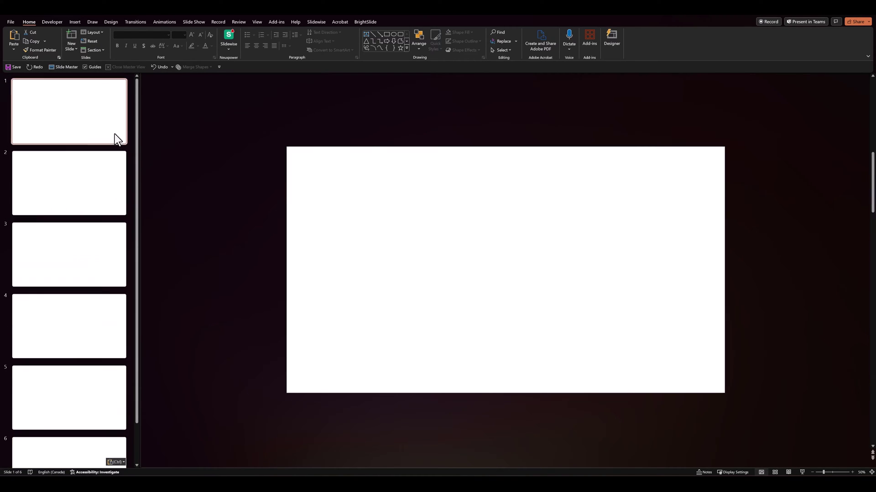
pyautogui.rightClick(377, 190)
pyautogui.click(412, 264)
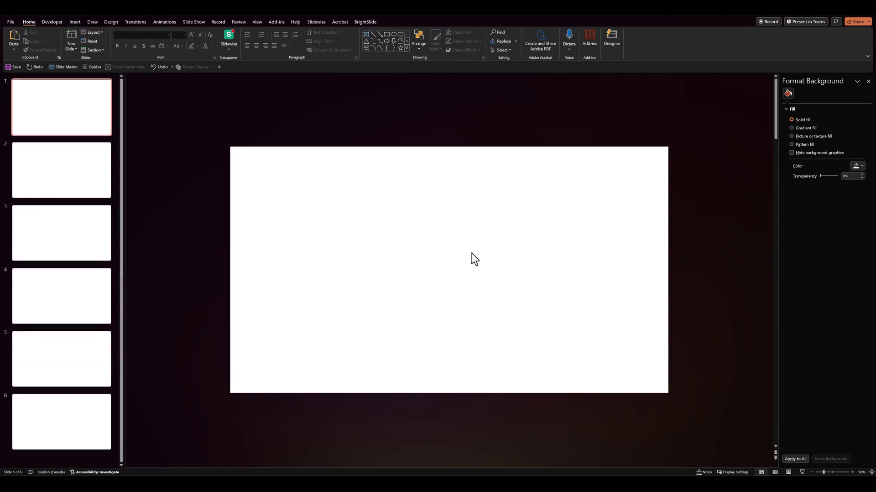
pyautogui.click(854, 166)
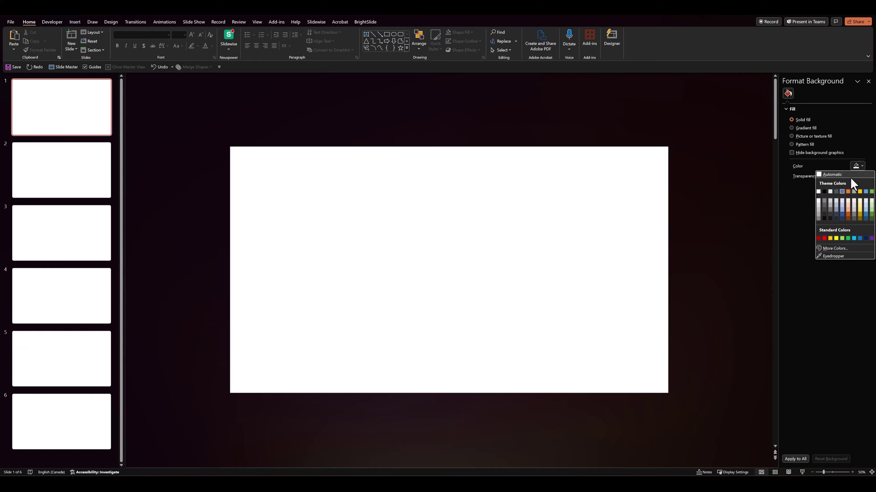
pyautogui.click(836, 217)
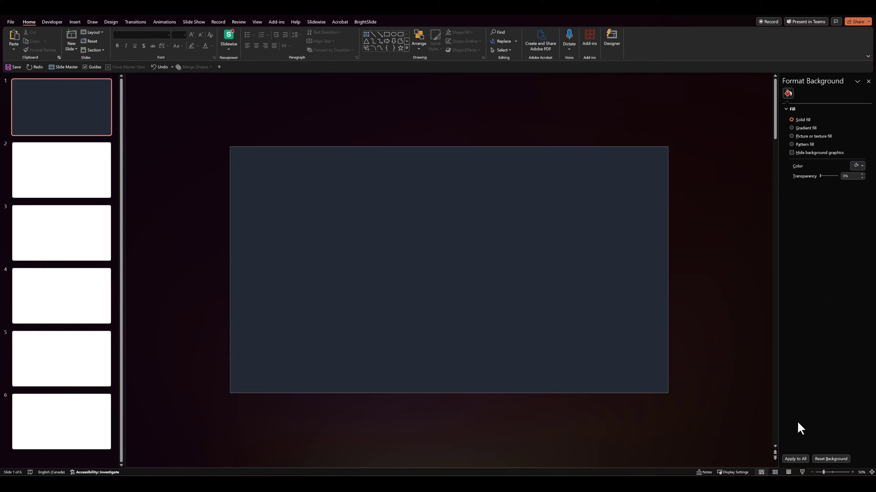
pyautogui.click(792, 457)
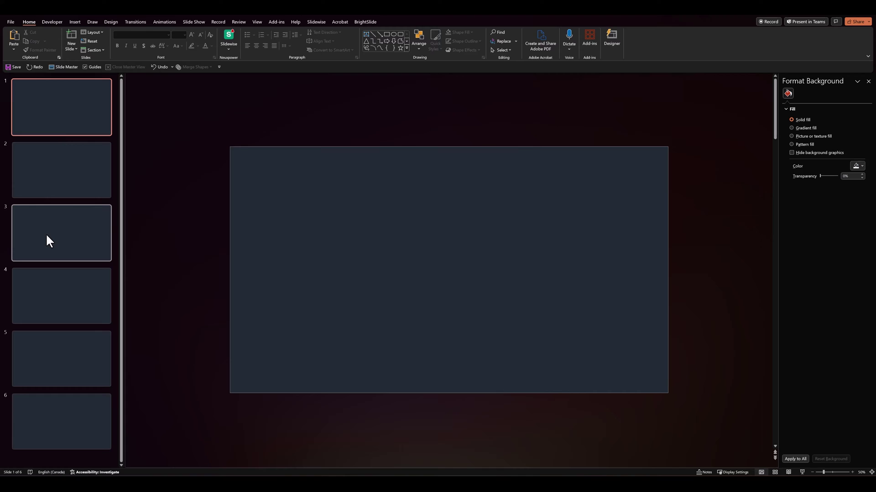
# Open Insert's Stock Images library and search for 'landscape'.
pyautogui.click(74, 123)
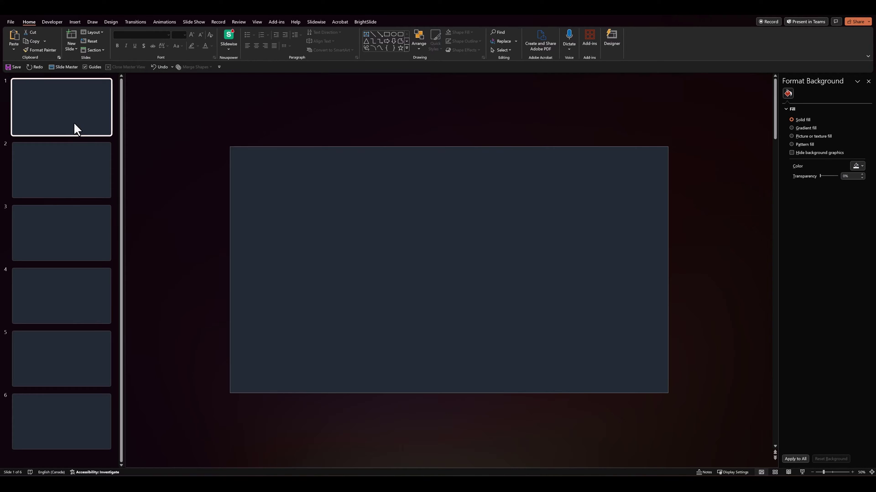
pyautogui.click(75, 23)
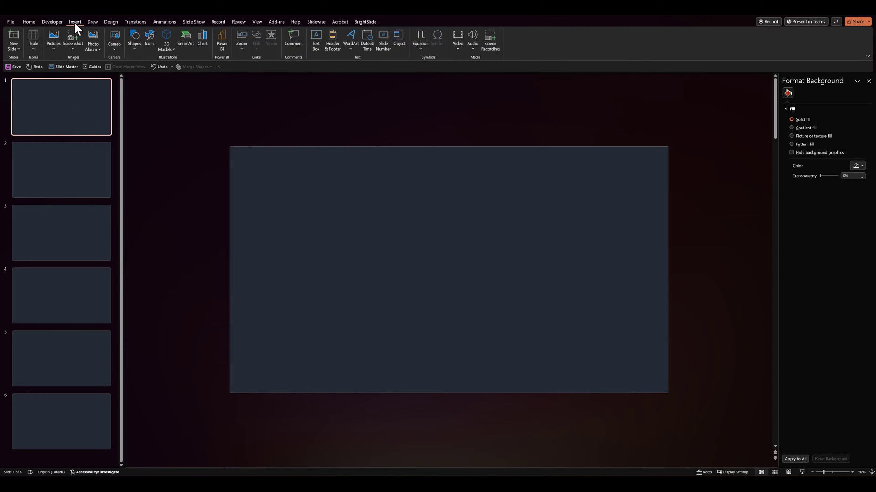
pyautogui.click(51, 47)
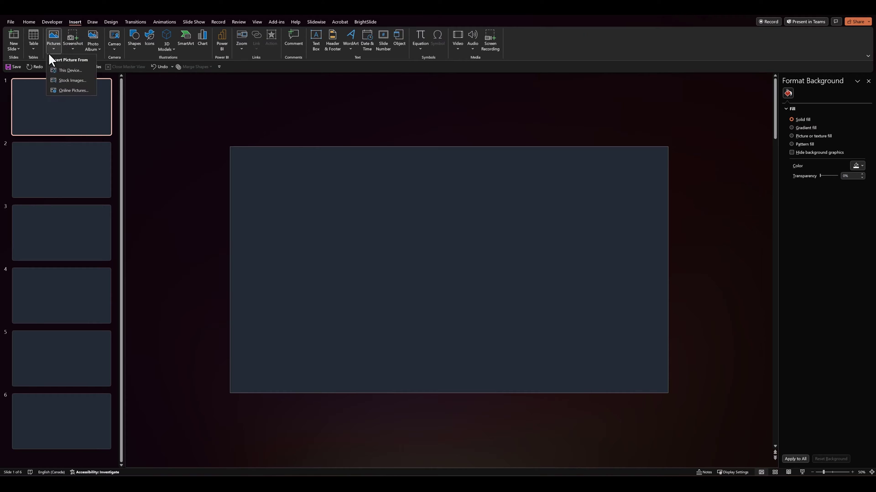
pyautogui.click(64, 84)
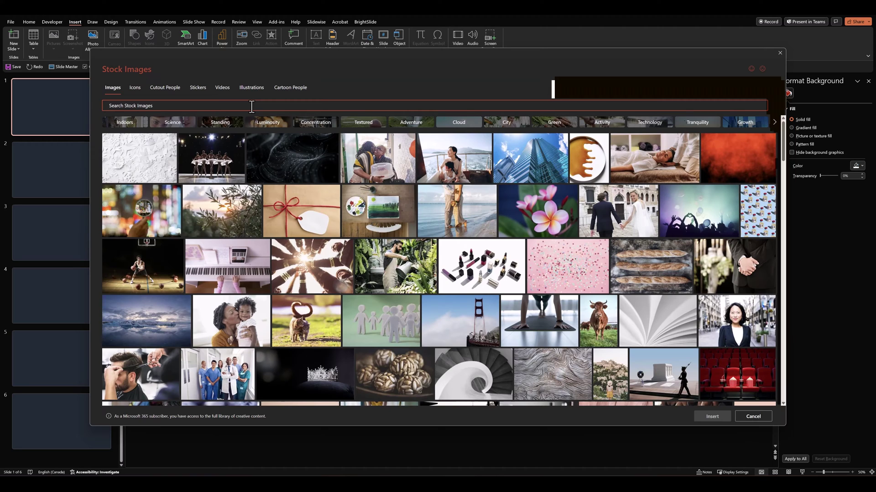
pyautogui.click(252, 106)
pyautogui.write('landscape')
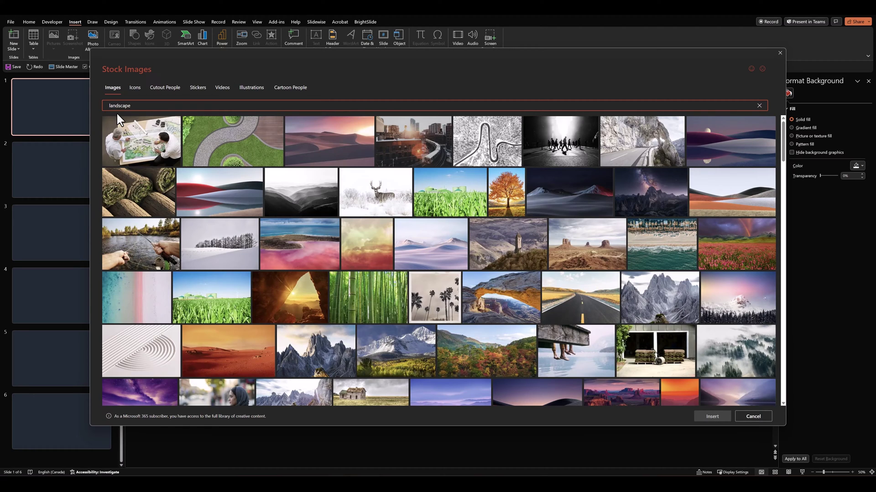
# Pick six landscape photos, including the red moon and hang-glider shots.
pyautogui.click(507, 240)
pyautogui.click(588, 249)
pyautogui.scroll(-4, 555, 251)
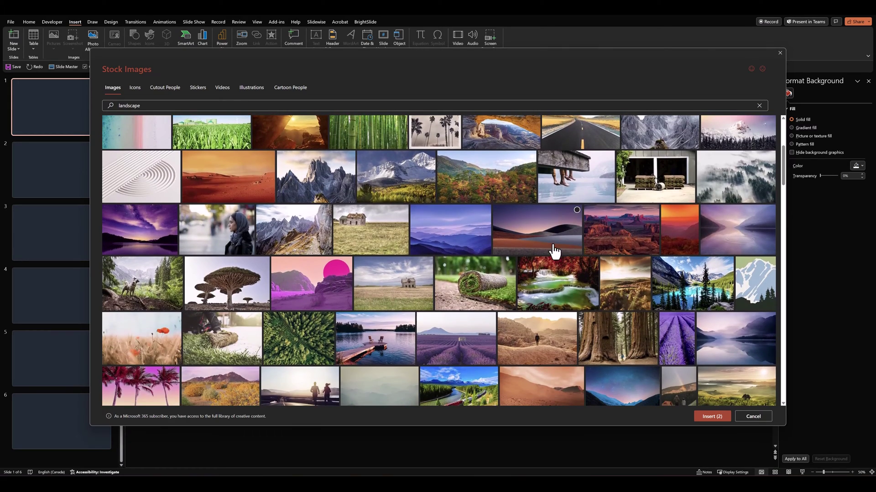
pyautogui.scroll(-3, 542, 250)
pyautogui.click(611, 267)
pyautogui.click(280, 271)
pyautogui.scroll(-4, 280, 270)
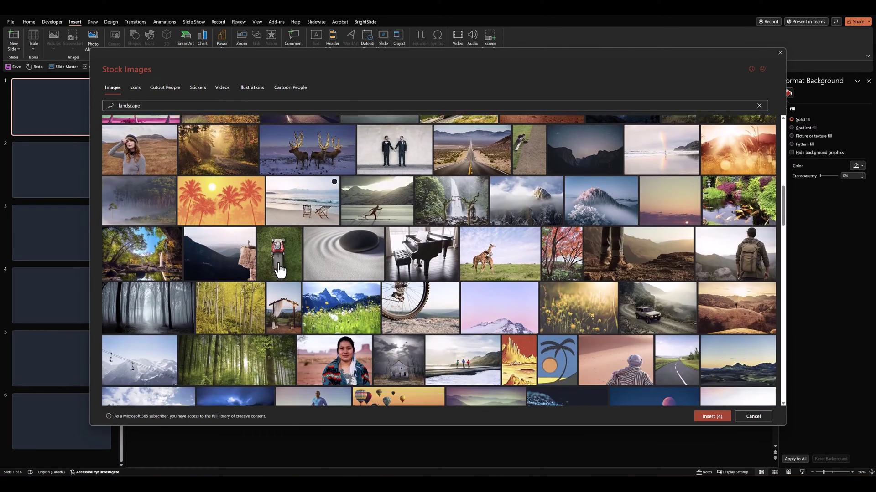
pyautogui.scroll(-3, 280, 270)
pyautogui.click(622, 324)
pyautogui.scroll(-2, 441, 294)
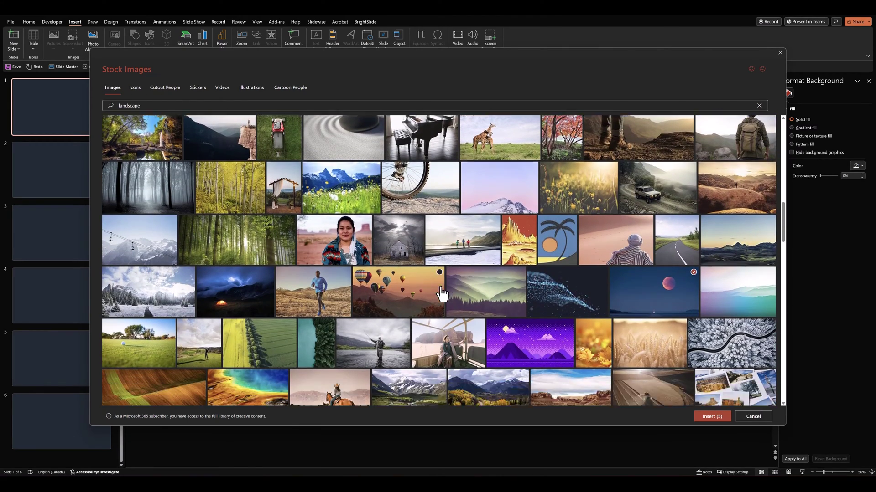
pyautogui.scroll(-3, 442, 294)
pyautogui.click(549, 311)
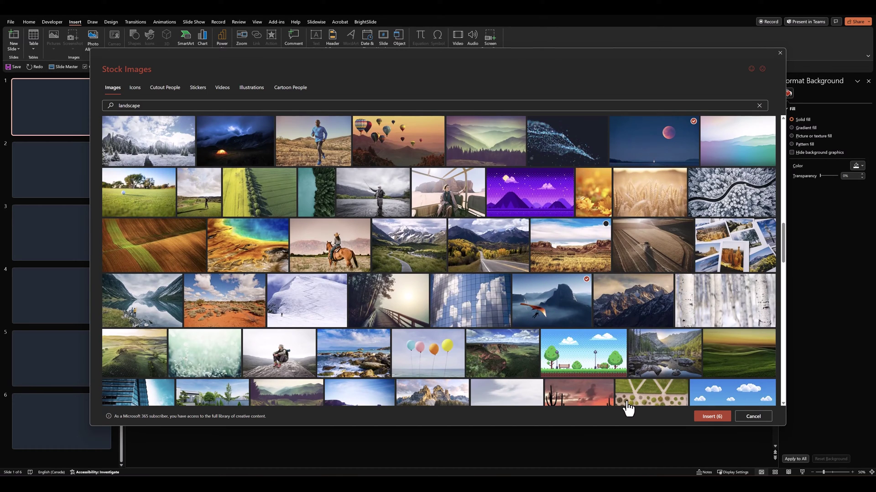
pyautogui.scroll(-1, 627, 406)
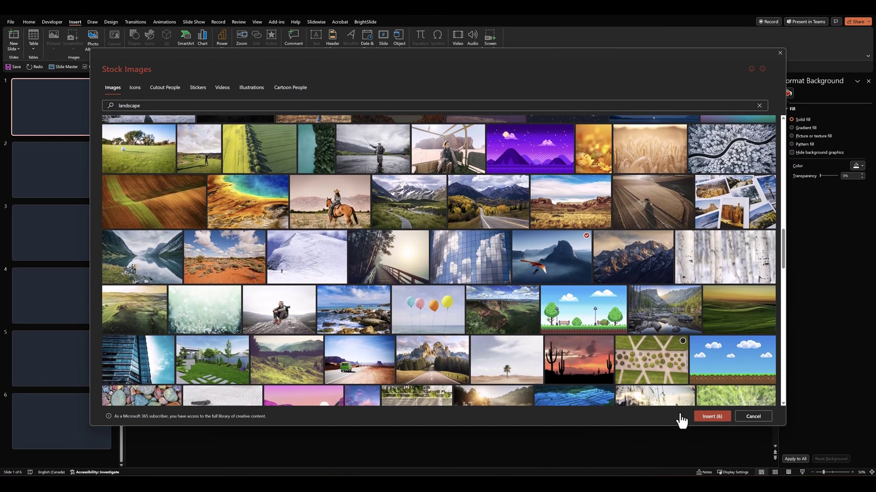
# Insert the six photos on slide 1 and paste the hang-glider picture onto slide 2.
pyautogui.click(714, 421)
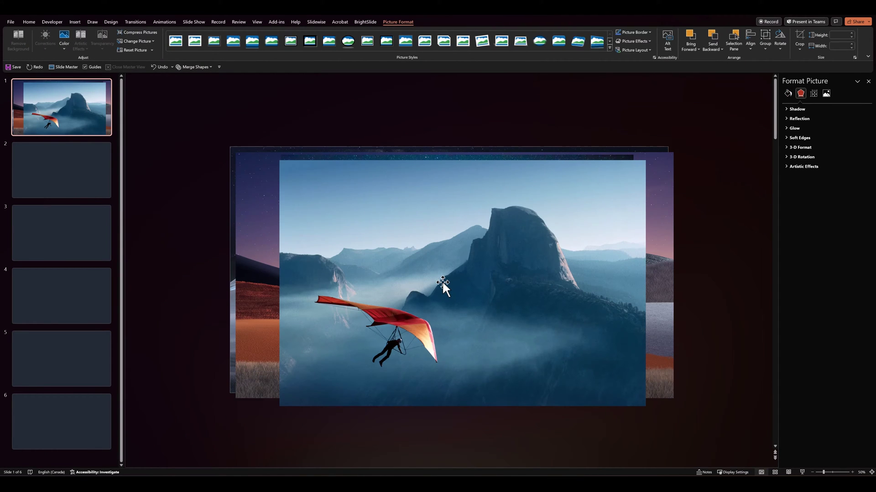
pyautogui.click(190, 227)
pyautogui.click(356, 238)
pyautogui.hotkey('ctrl', 'c')
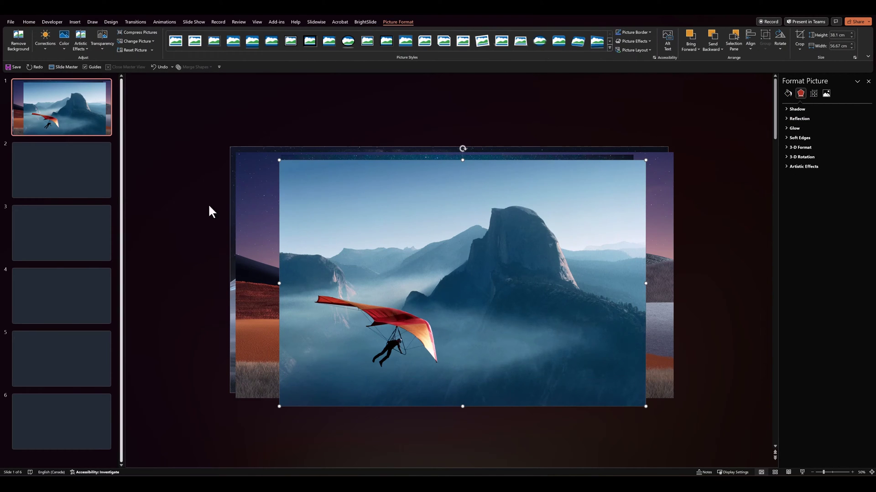
pyautogui.click(101, 179)
pyautogui.hotkey('ctrl', 'v')
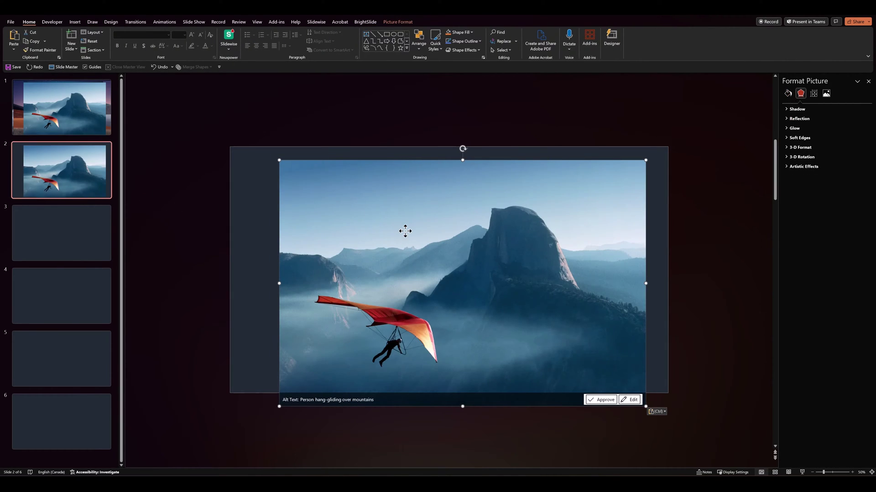
# Crop the hang-glider picture to 16:9 and stretch it to fill slide 2.
pyautogui.click(793, 48)
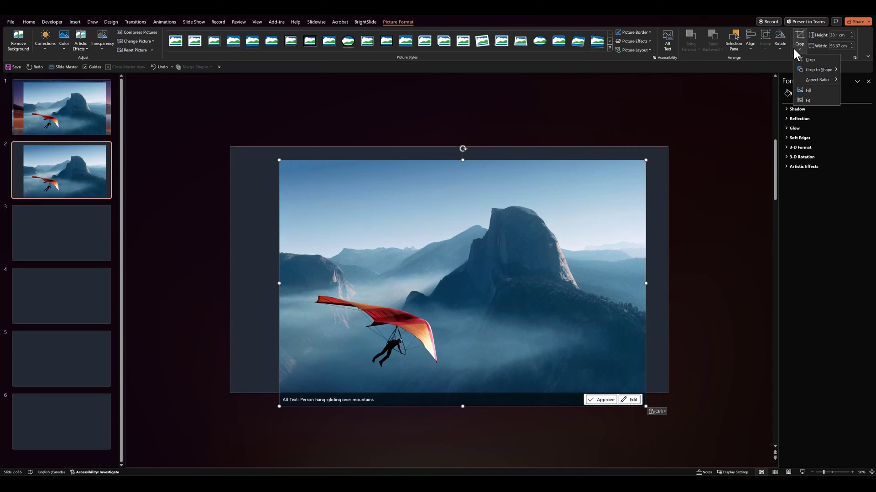
pyautogui.moveTo(803, 78)
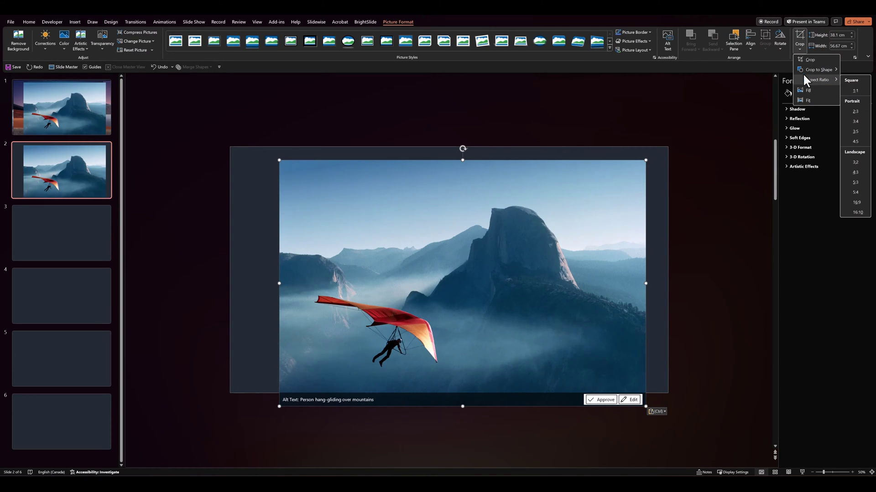
pyautogui.click(853, 202)
pyautogui.click(678, 255)
pyautogui.moveTo(388, 234); pyautogui.dragTo(340, 200)
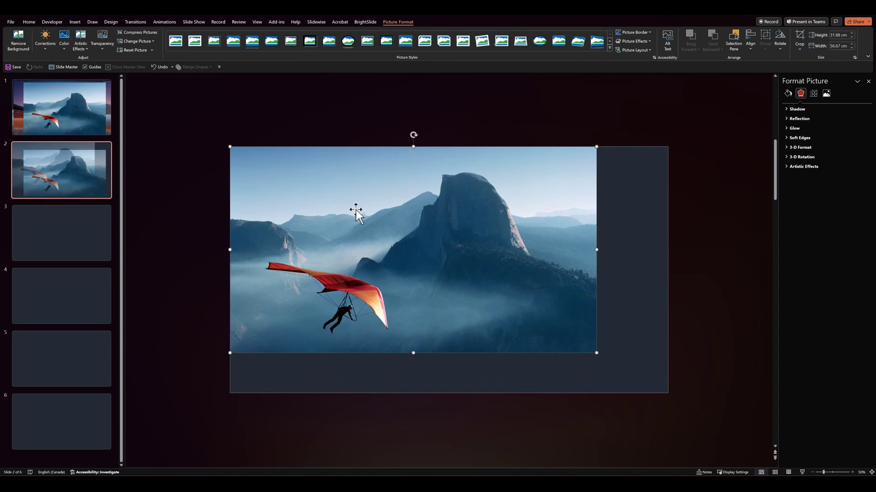
pyautogui.moveTo(596, 352); pyautogui.dragTo(668, 395)
pyautogui.click(676, 416)
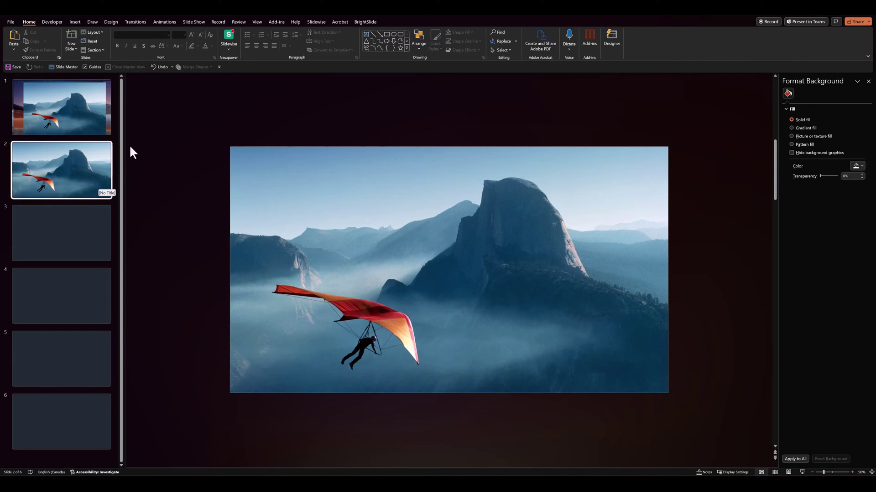
# Copy the moon picture onto slide 3 and enlarge it to fill the slide.
pyautogui.click(72, 117)
pyautogui.hotkey('ctrl', 'z')
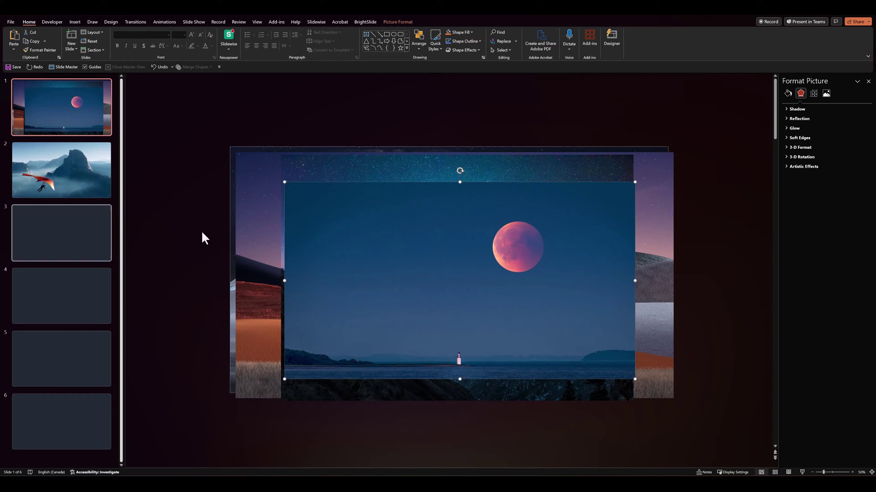
pyautogui.hotkey('ctrl', 'c')
pyautogui.press('pagedown')
pyautogui.press('pagedown')
pyautogui.hotkey('ctrl', 'v')
pyautogui.moveTo(332, 254); pyautogui.dragTo(373, 248)
pyautogui.moveTo(580, 344); pyautogui.dragTo(641, 386)
# Move the starry mountains picture to slide 4, crop it to 16:9, and fill the slide.
pyautogui.press('pageup')
pyautogui.press('pageup')
pyautogui.hotkey('ctrl', 'z')
pyautogui.moveTo(332, 232); pyautogui.dragTo(73, 292)
pyautogui.click(800, 46)
pyautogui.moveTo(817, 80)
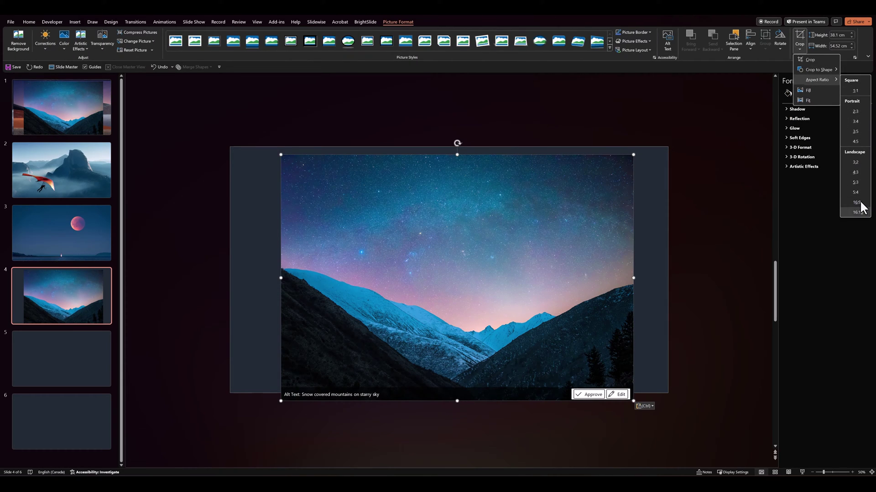
pyautogui.click(857, 202)
pyautogui.click(702, 240)
pyautogui.moveTo(505, 311); pyautogui.dragTo(454, 279)
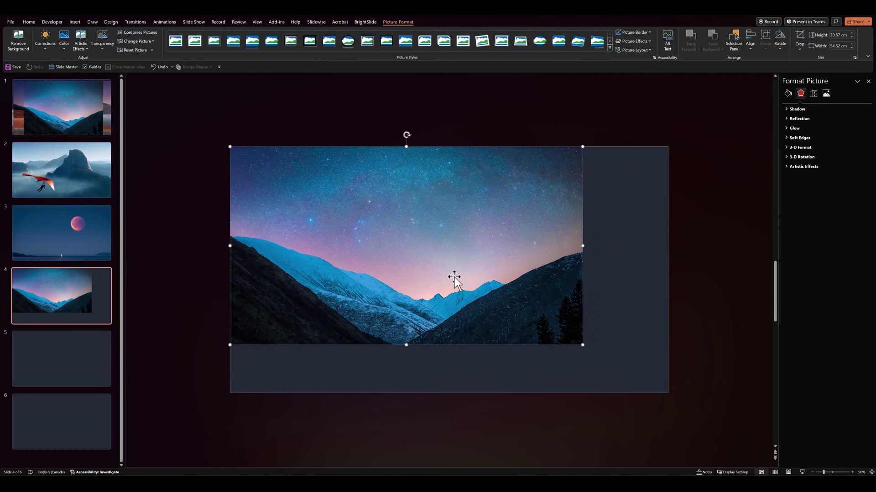
pyautogui.moveTo(582, 344); pyautogui.dragTo(666, 392)
pyautogui.press('Escape')
# Delete the mountain picture from slide 1 and copy the hills picture onto slide 5.
pyautogui.press('pageup')
pyautogui.press('pageup')
pyautogui.press('pageup')
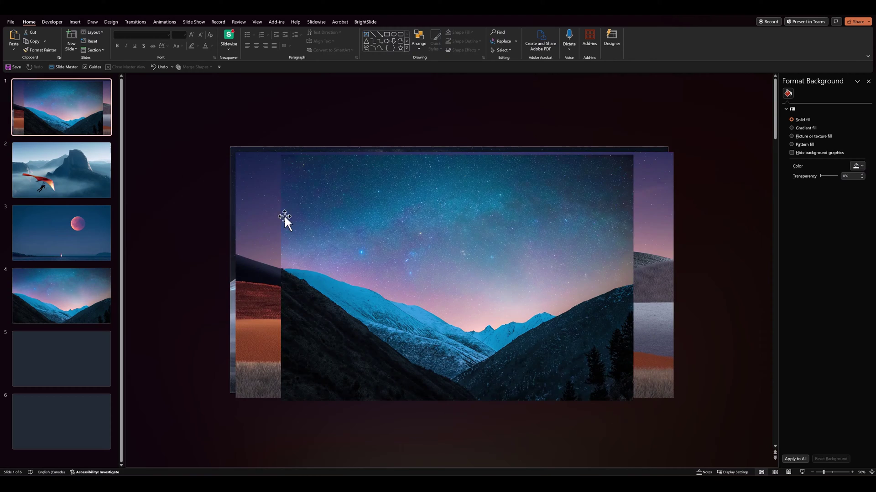
pyautogui.click(284, 218)
pyautogui.press('Delete')
pyautogui.click(334, 242)
pyautogui.hotkey('ctrl', 'c')
pyautogui.press('pagedown')
pyautogui.press('pagedown')
pyautogui.press('pagedown')
pyautogui.press('pagedown')
pyautogui.hotkey('ctrl', 'v')
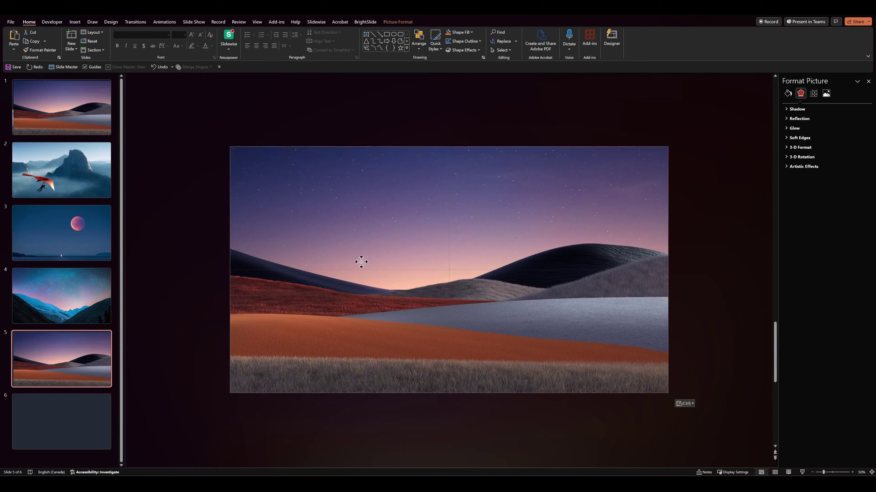
pyautogui.press('Escape')
# Put the night mountain picture on slide 6, cropped to 16:9 and aligned top-left.
pyautogui.click(82, 126)
pyautogui.hotkey('ctrl', 'v')
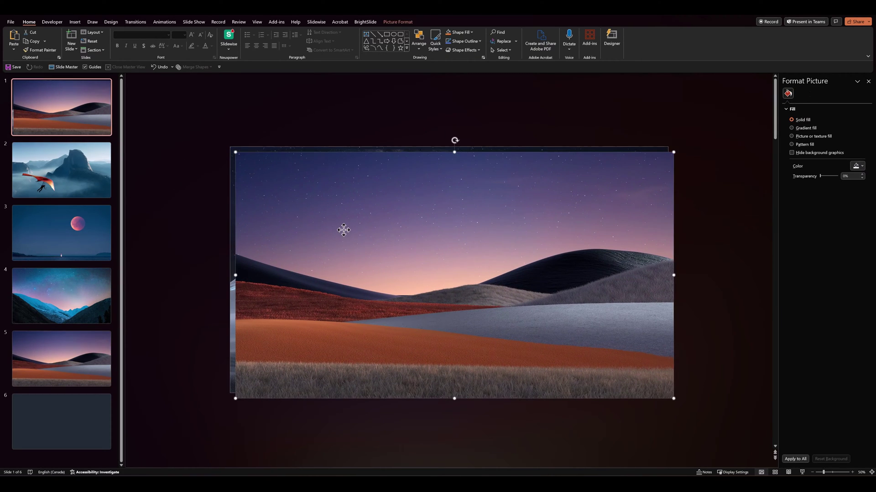
pyautogui.hotkey('ctrl', 'z')
pyautogui.hotkey('ctrl', 'c')
pyautogui.click(59, 414)
pyautogui.hotkey('ctrl', 'v')
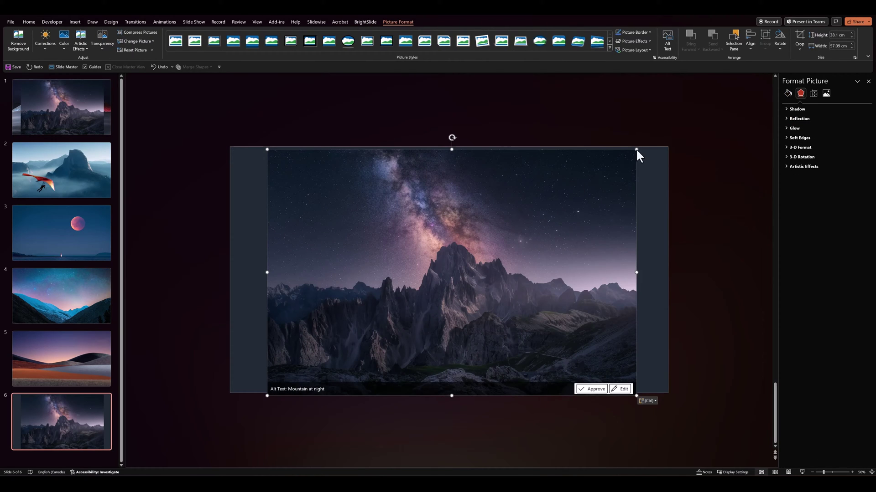
pyautogui.click(800, 48)
pyautogui.moveTo(816, 79)
pyautogui.click(856, 203)
pyautogui.click(673, 273)
pyautogui.moveTo(391, 248); pyautogui.dragTo(357, 228)
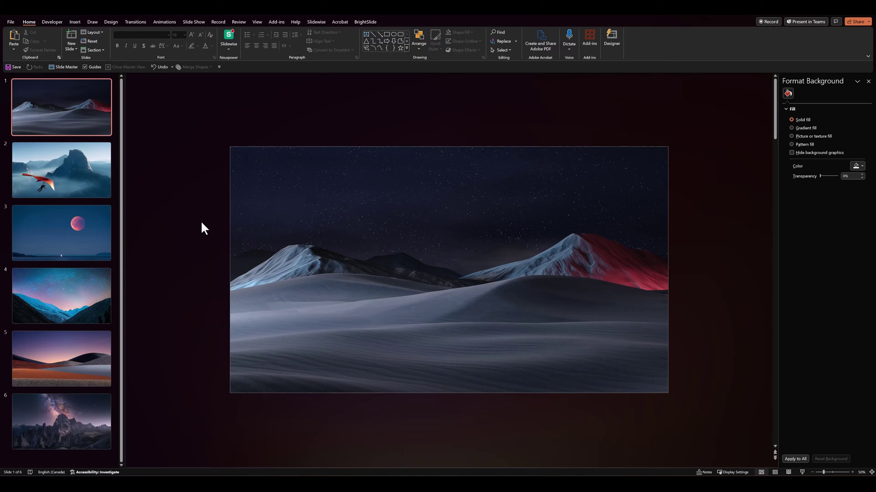
# Add a 'SLIDE 1' text box on slide 1 in Montserrat Black.
pyautogui.click(365, 36)
pyautogui.click(415, 244)
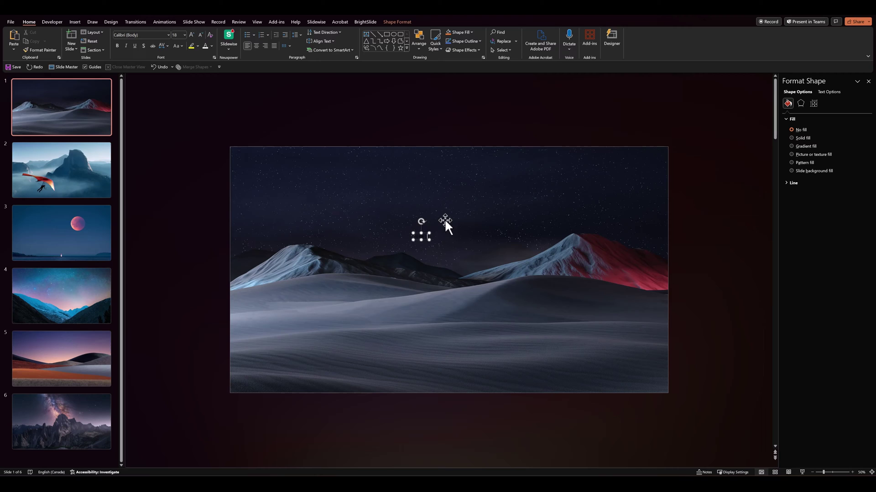
pyautogui.click(425, 240)
pyautogui.write('Montserrat Black')
pyautogui.press('Return')
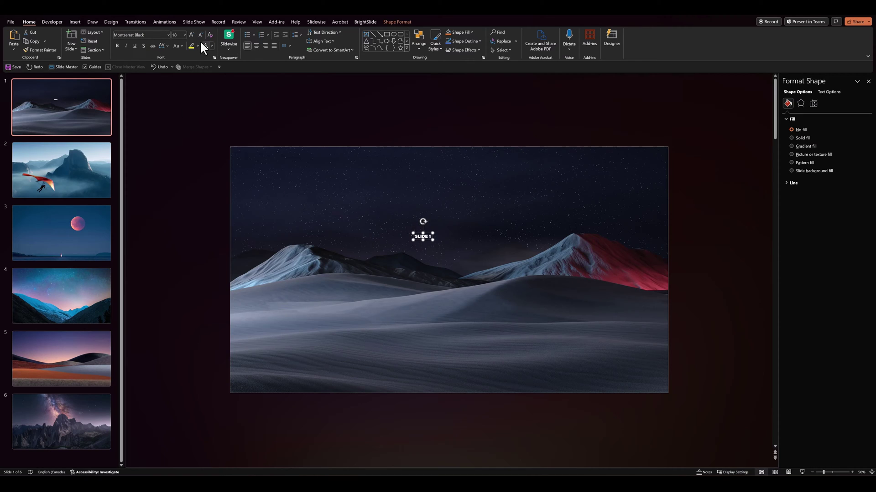
# Enlarge the SLIDE 1 title with ten font-size increases.
pyautogui.click(191, 35)
pyautogui.click(191, 36)
pyautogui.click(191, 35)
pyautogui.click(191, 35)
pyautogui.click(191, 35)
pyautogui.click(191, 35)
pyautogui.click(191, 35)
pyautogui.click(191, 35)
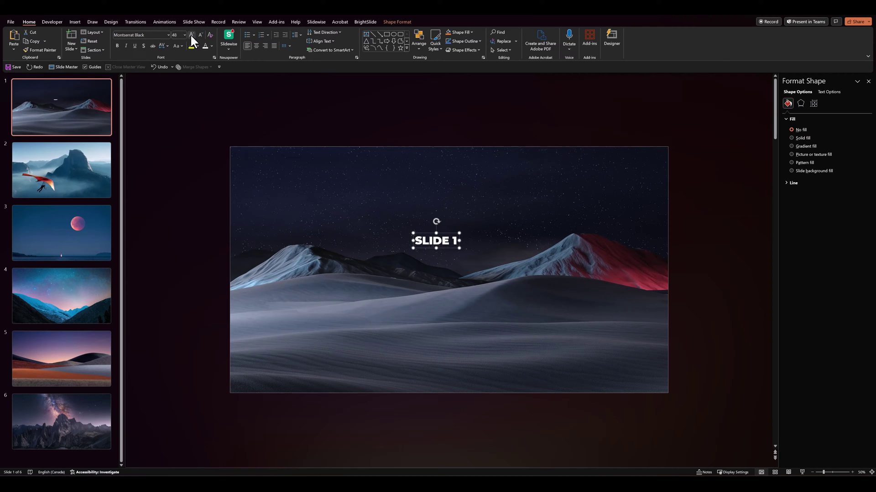
pyautogui.click(191, 35)
pyautogui.click(191, 35)
pyautogui.click(192, 35)
pyautogui.click(192, 35)
pyautogui.click(191, 35)
pyautogui.click(191, 35)
pyautogui.click(191, 35)
pyautogui.click(191, 35)
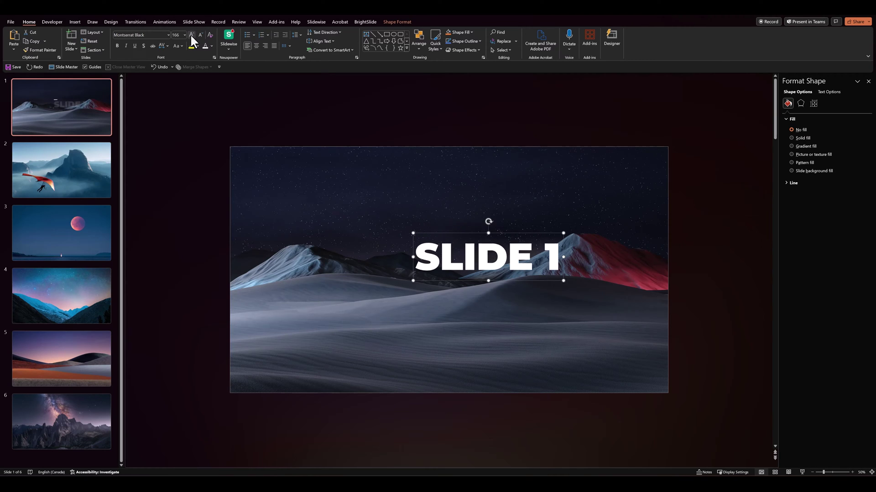
pyautogui.click(191, 35)
pyautogui.click(191, 35)
pyautogui.click(191, 35)
pyautogui.click(191, 35)
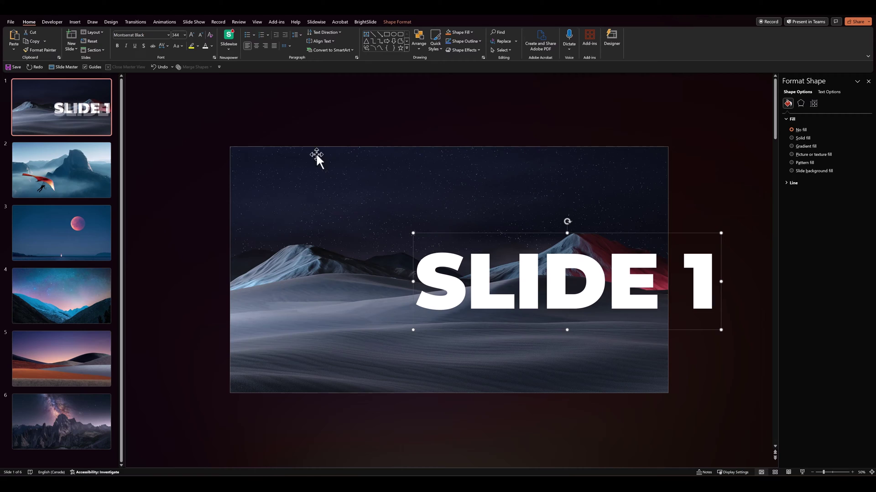
# Centre the SLIDE 1 title on the slide using BrightSlide's Align tools.
pyautogui.click(364, 22)
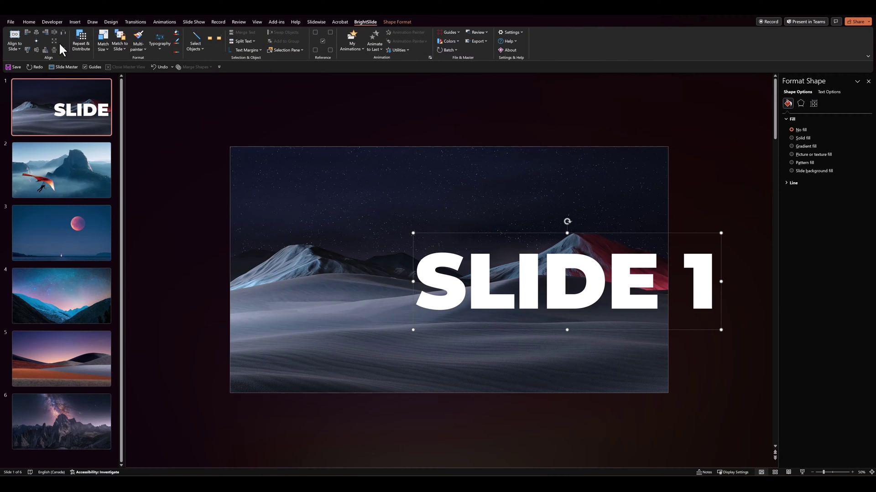
pyautogui.click(36, 41)
pyautogui.click(191, 233)
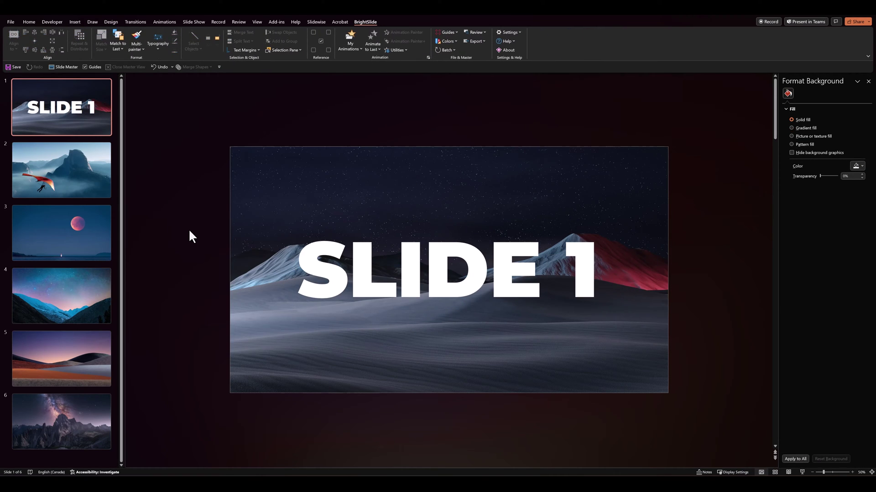
pyautogui.click(268, 218)
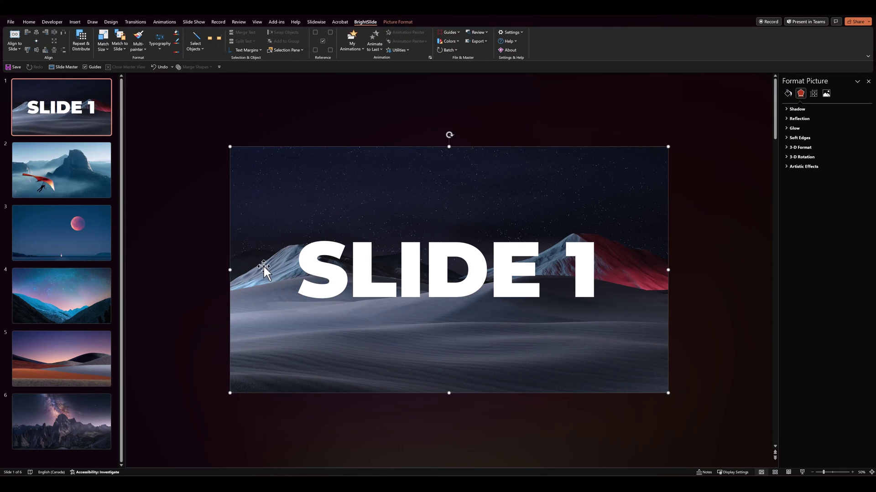
pyautogui.click(322, 248)
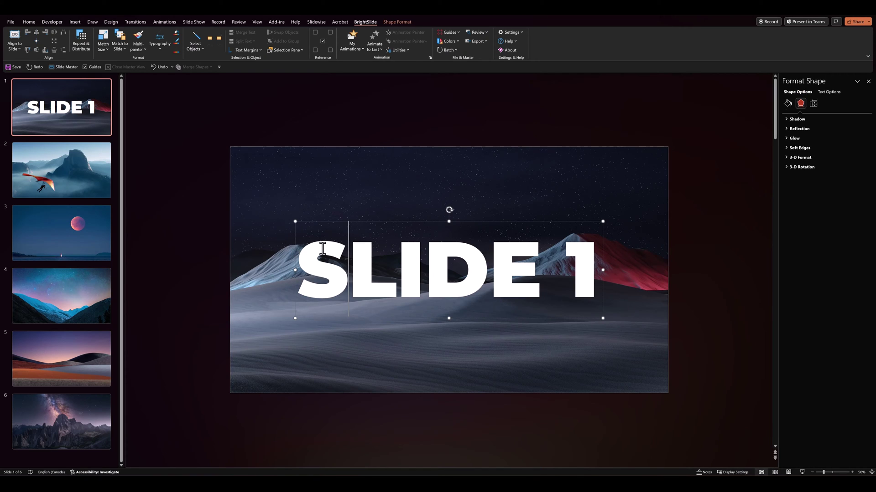
# Paste the title onto slide 2 and change it to 'SLIDE 2'.
pyautogui.press('pagedown')
pyautogui.hotkey('ctrl', 'v')
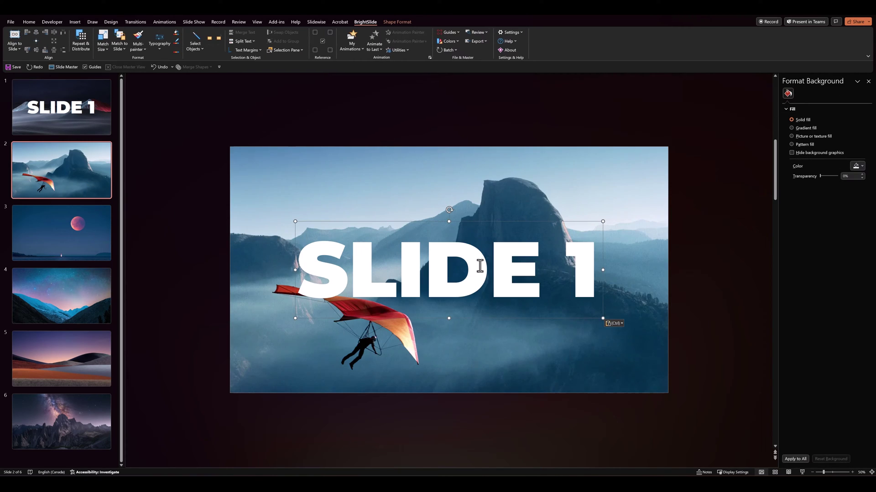
pyautogui.moveTo(565, 270); pyautogui.dragTo(586, 270)
pyautogui.write('2')
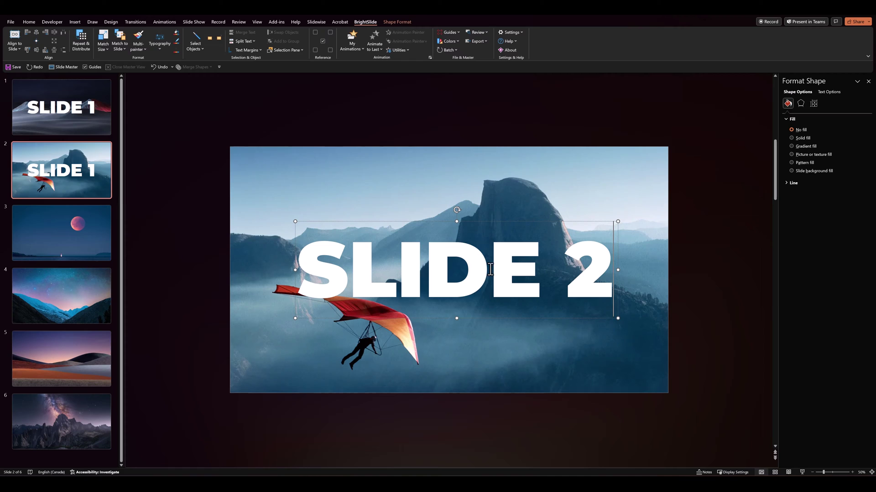
pyautogui.click(217, 270)
# Darken the slide 2 photo with a Corrections brightness/contrast preset.
pyautogui.click(265, 243)
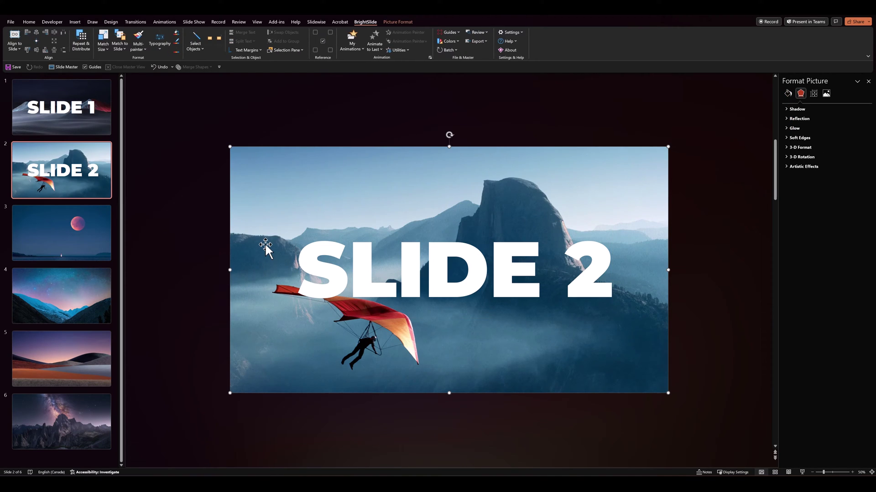
pyautogui.doubleClick(266, 245)
pyautogui.click(50, 48)
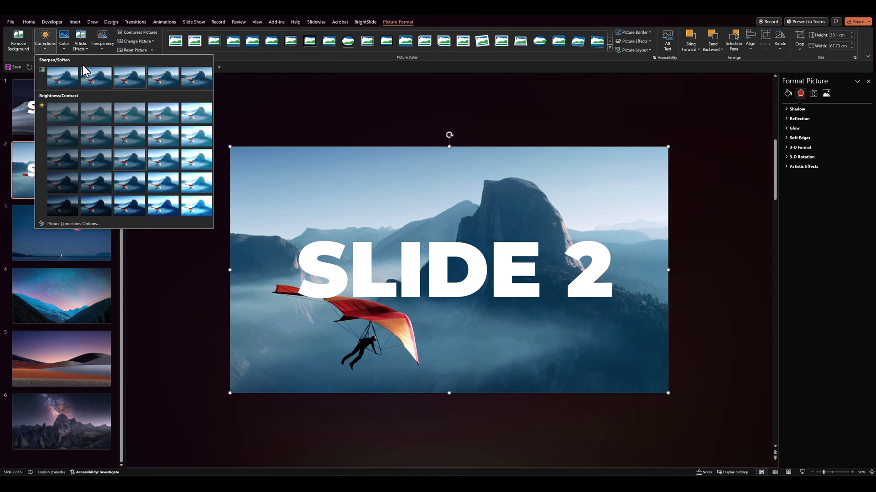
pyautogui.click(75, 160)
pyautogui.click(193, 221)
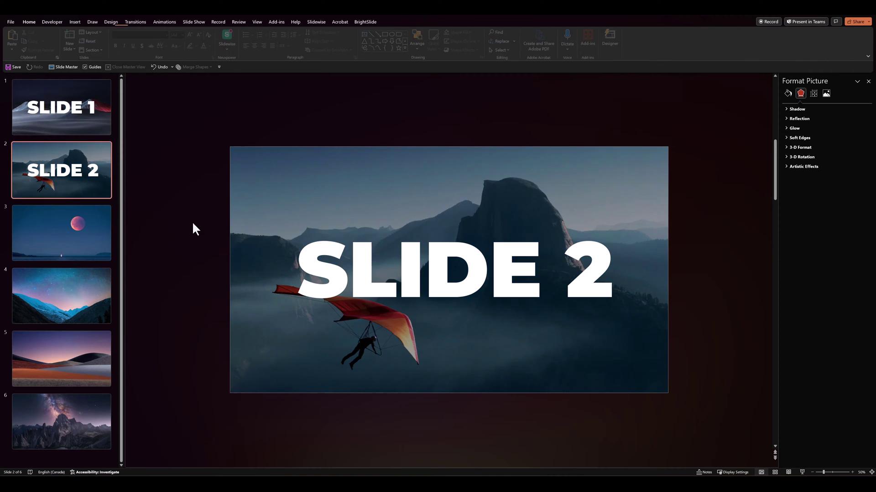
# Paste the title onto slides 3 and 4, renumbered 'SLIDE 3' and 'SLIDE 4'.
pyautogui.click(97, 231)
pyautogui.hotkey('ctrl', 'v')
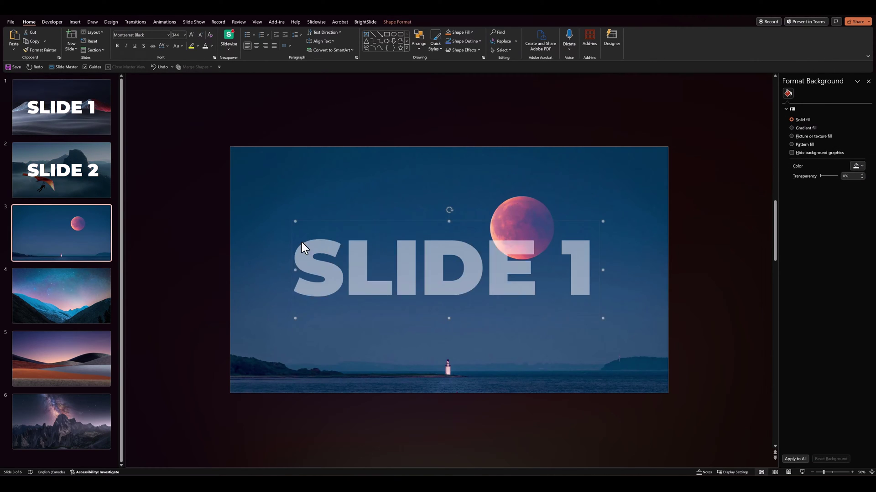
pyautogui.doubleClick(551, 270)
pyautogui.write('3')
pyautogui.click(61, 296)
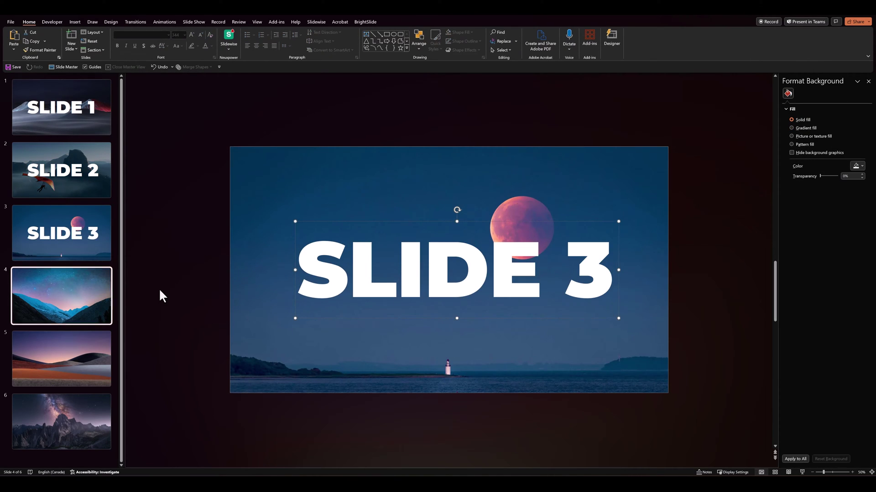
pyautogui.hotkey('ctrl', 'v')
pyautogui.doubleClick(580, 273)
pyautogui.write('4')
# Paste the title onto slides 5 and 6, renumbered 'SLIDE 5' and 'SLIDE 6'.
pyautogui.click(82, 360)
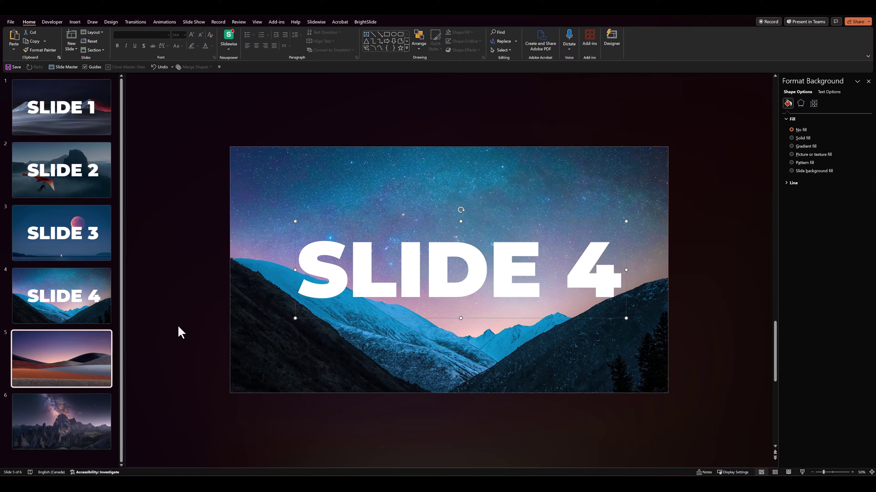
pyautogui.hotkey('ctrl', 'v')
pyautogui.doubleClick(578, 269)
pyautogui.write('5')
pyautogui.click(86, 420)
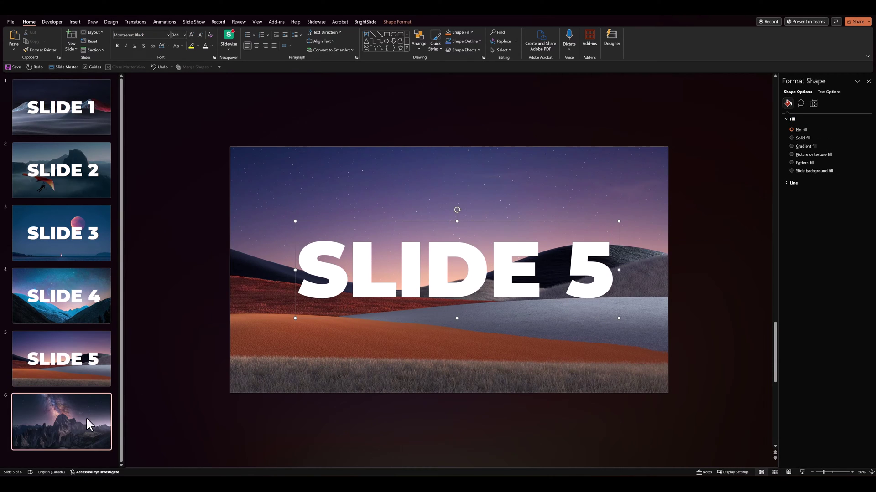
pyautogui.hotkey('ctrl', 'v')
pyautogui.doubleClick(580, 269)
pyautogui.write('6')
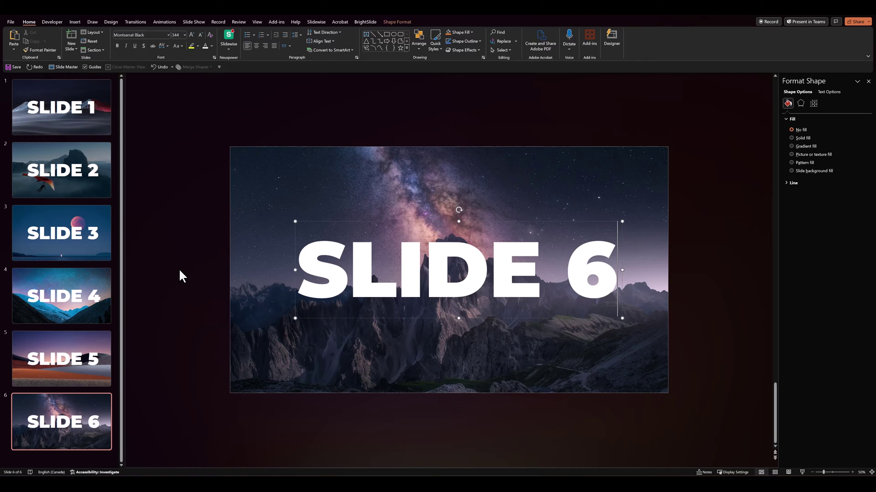
pyautogui.click(101, 185)
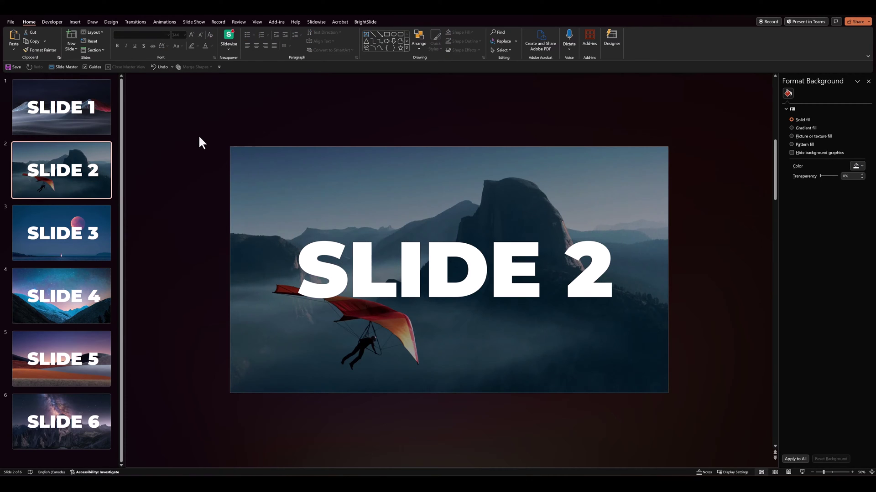
# Centre the SLIDE 2 and SLIDE 3 titles horizontally over their photos with Align Center.
pyautogui.moveTo(193, 123); pyautogui.dragTo(710, 431)
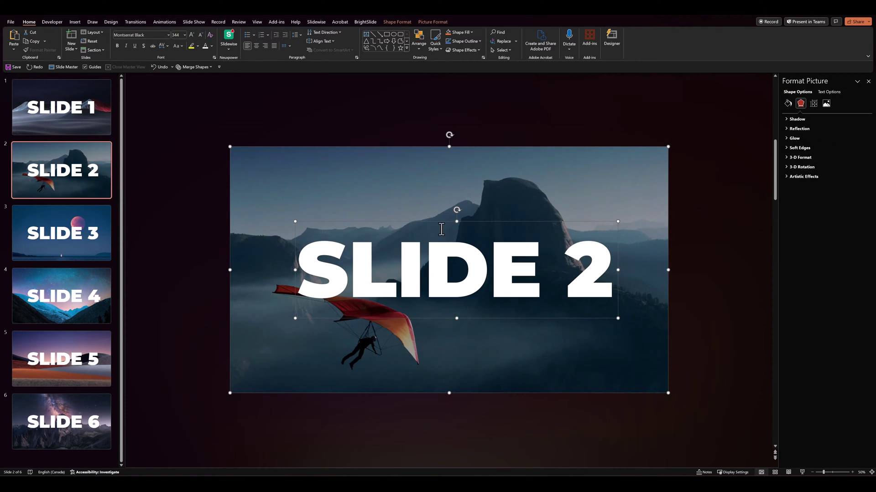
pyautogui.click(415, 50)
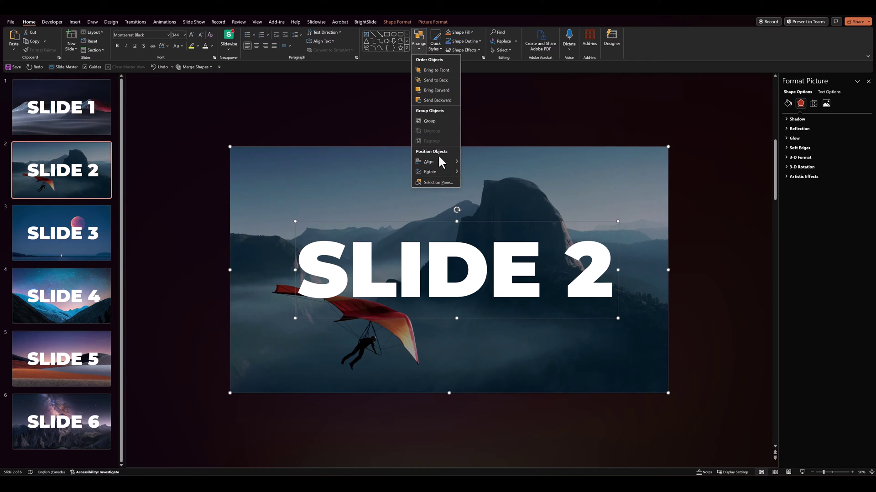
pyautogui.moveTo(451, 161)
pyautogui.click(472, 174)
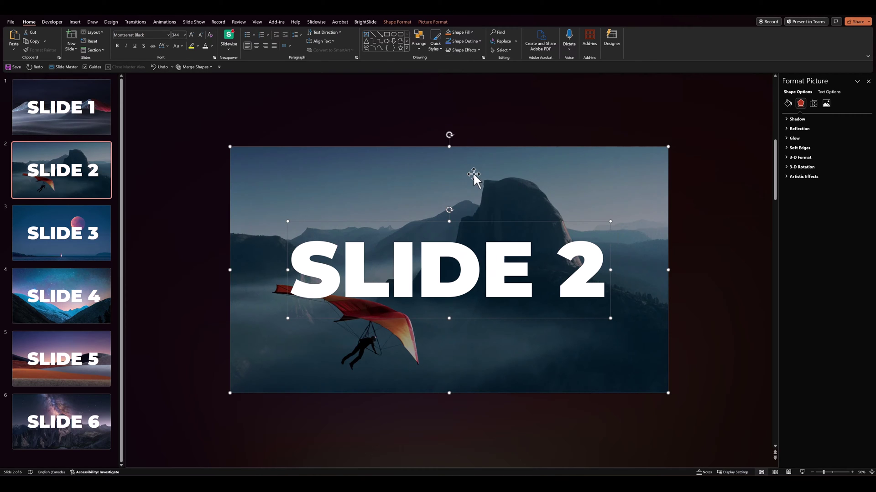
pyautogui.click(103, 218)
pyautogui.click(418, 45)
pyautogui.moveTo(444, 161)
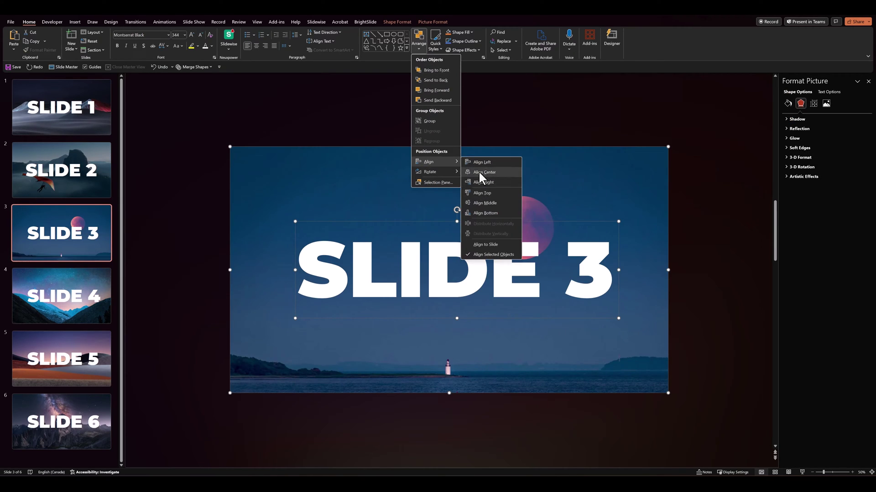
pyautogui.click(478, 171)
# Centre the SLIDE 4 and SLIDE 5 titles horizontally over their photos.
pyautogui.click(62, 296)
pyautogui.moveTo(214, 93); pyautogui.dragTo(502, 210)
pyautogui.click(418, 45)
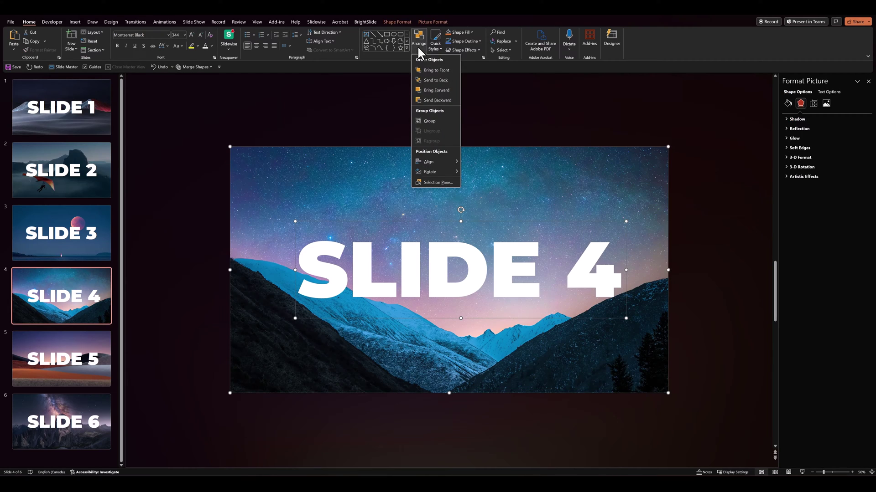
pyautogui.moveTo(450, 157)
pyautogui.click(479, 172)
pyautogui.click(62, 359)
pyautogui.moveTo(191, 152); pyautogui.dragTo(699, 456)
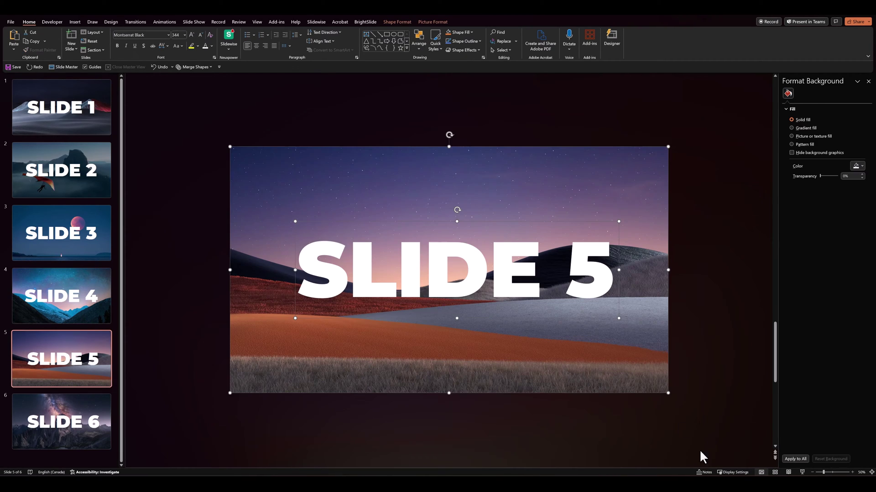
pyautogui.click(419, 46)
pyautogui.click(477, 172)
# Centre the SLIDE 6 title over its photo, deselect, and return to slide 1.
pyautogui.click(62, 421)
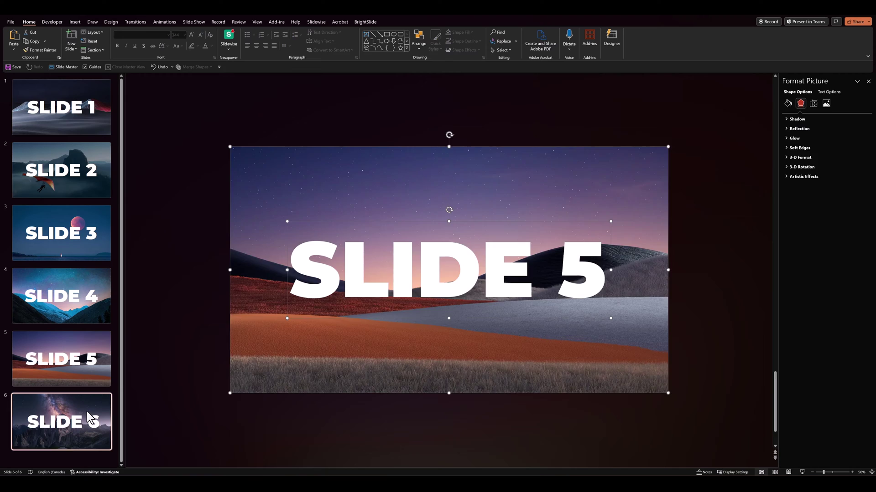
pyautogui.moveTo(200, 118); pyautogui.dragTo(698, 424)
pyautogui.click(419, 46)
pyautogui.moveTo(431, 162)
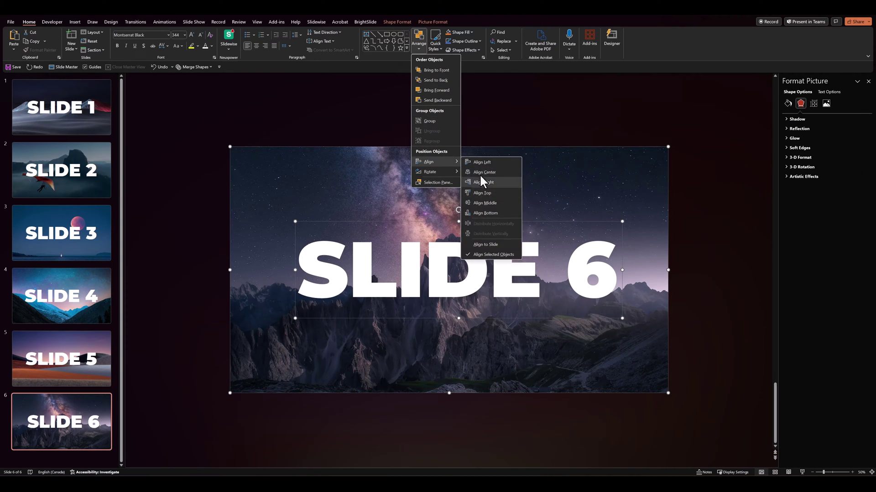
pyautogui.click(479, 172)
pyautogui.click(378, 119)
pyautogui.click(92, 126)
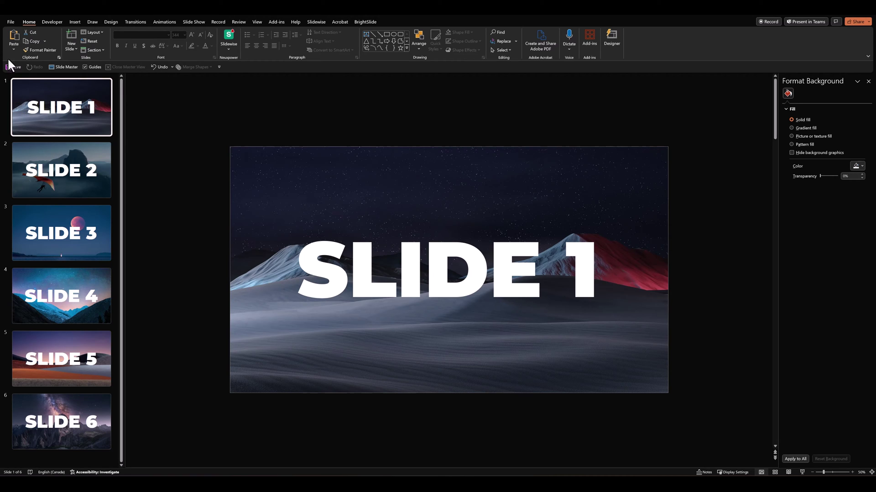
# Save As JPEG File Interchange Format, exporting all slides as separate images.
pyautogui.click(11, 21)
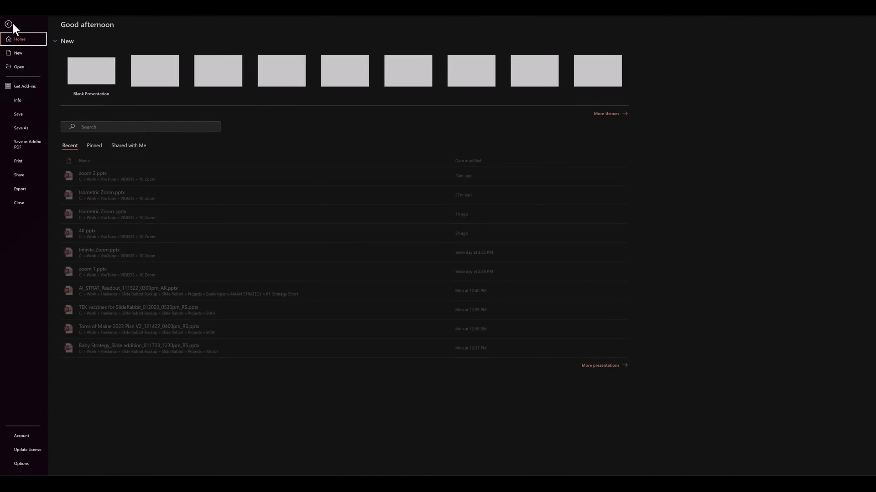
pyautogui.click(28, 129)
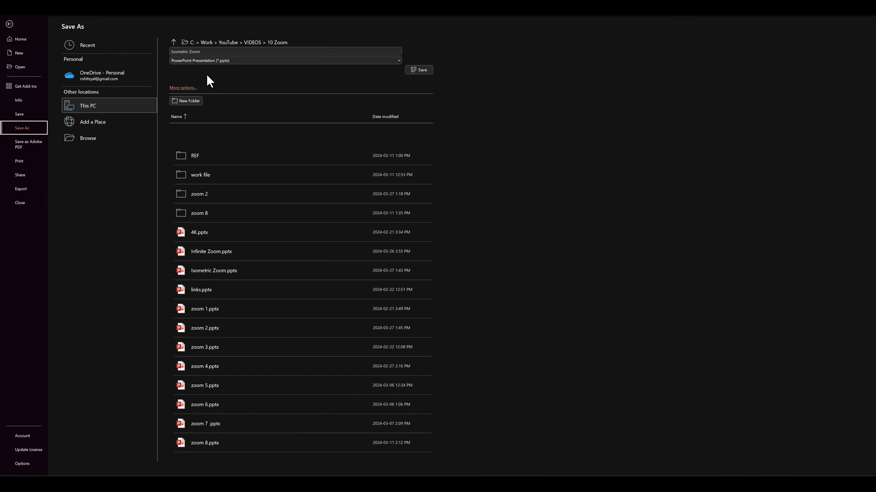
pyautogui.click(216, 62)
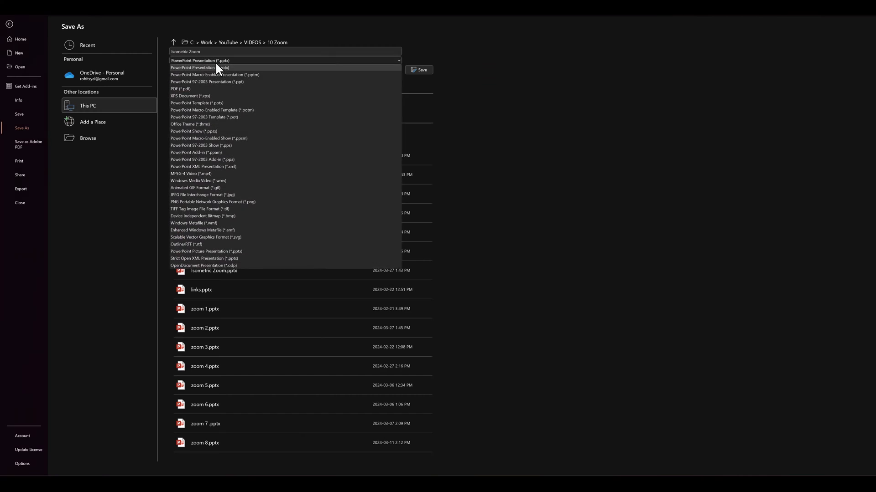
pyautogui.click(211, 195)
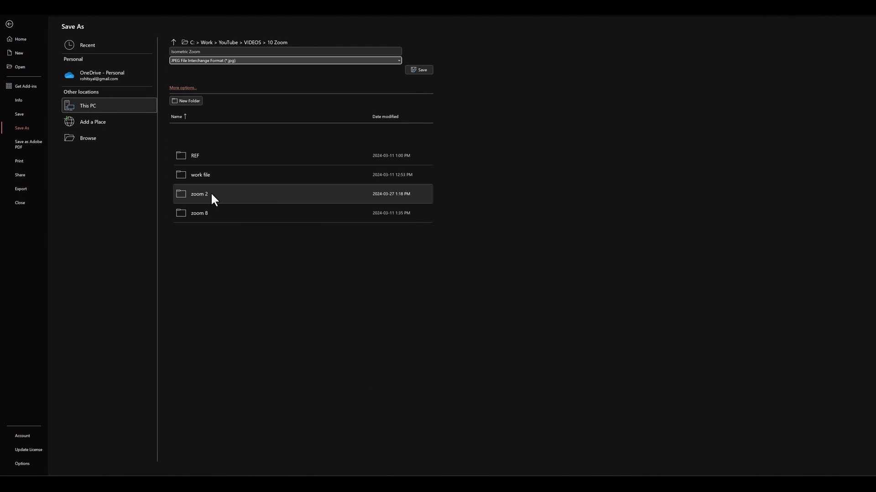
pyautogui.click(422, 71)
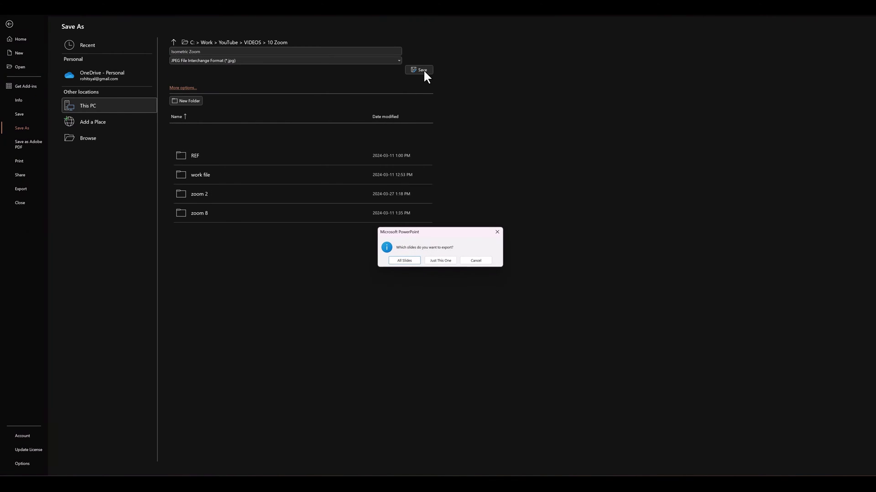
pyautogui.click(404, 260)
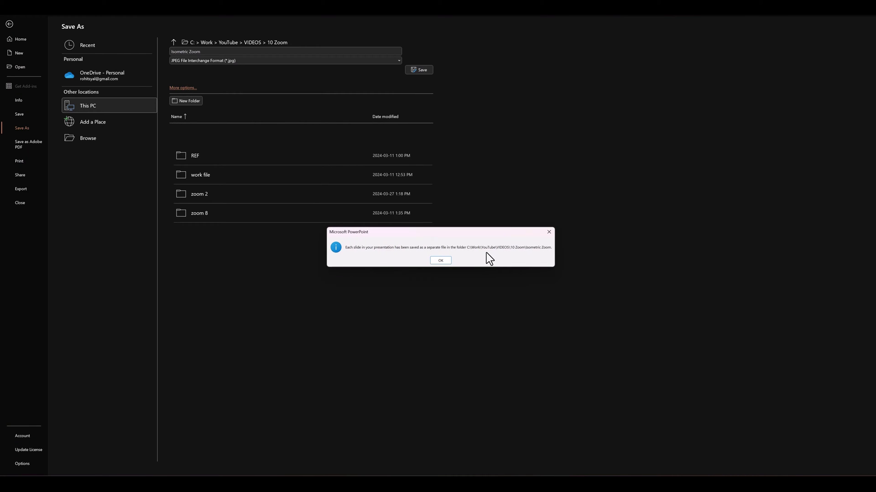
pyautogui.click(434, 262)
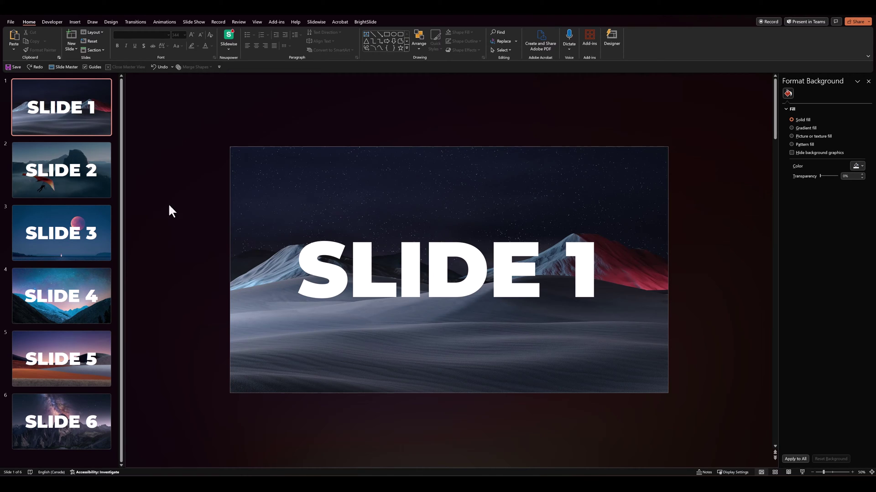
# Delete the SLIDE title text boxes on slides 2, 3 and 4.
pyautogui.click(91, 187)
pyautogui.moveTo(326, 233); pyautogui.dragTo(703, 356)
pyautogui.press('Delete')
pyautogui.click(107, 251)
pyautogui.moveTo(185, 201); pyautogui.dragTo(628, 326)
pyautogui.press('Delete')
pyautogui.click(62, 296)
pyautogui.moveTo(206, 215); pyautogui.dragTo(670, 324)
pyautogui.press('Delete')
# Delete the SLIDE title text boxes on slides 5, 6 and 1.
pyautogui.click(62, 358)
pyautogui.press('Delete')
pyautogui.click(62, 422)
pyautogui.moveTo(177, 234); pyautogui.dragTo(611, 338)
pyautogui.press('Delete')
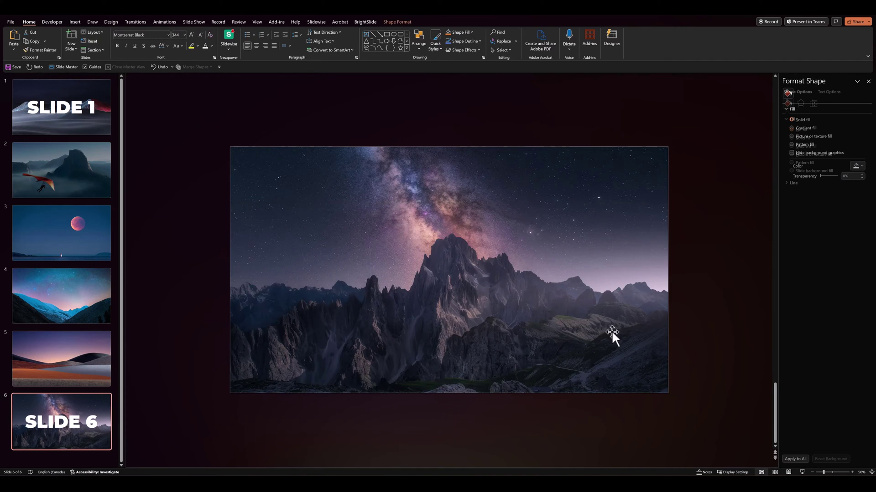
pyautogui.click(62, 108)
pyautogui.moveTo(195, 197); pyautogui.dragTo(673, 347)
pyautogui.press('Delete')
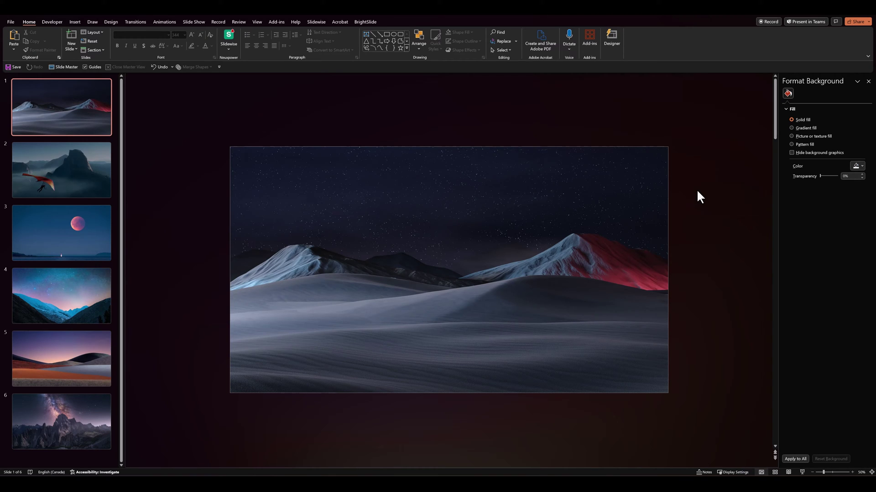
# Restore slide 1's title, lorem ipsum text and icons, copy them, and paste onto slides 2–6.
pyautogui.hotkey('ctrl', 'z')
pyautogui.hotkey('ctrl', 'c')
pyautogui.click(93, 192)
pyautogui.hotkey('ctrl', 'v')
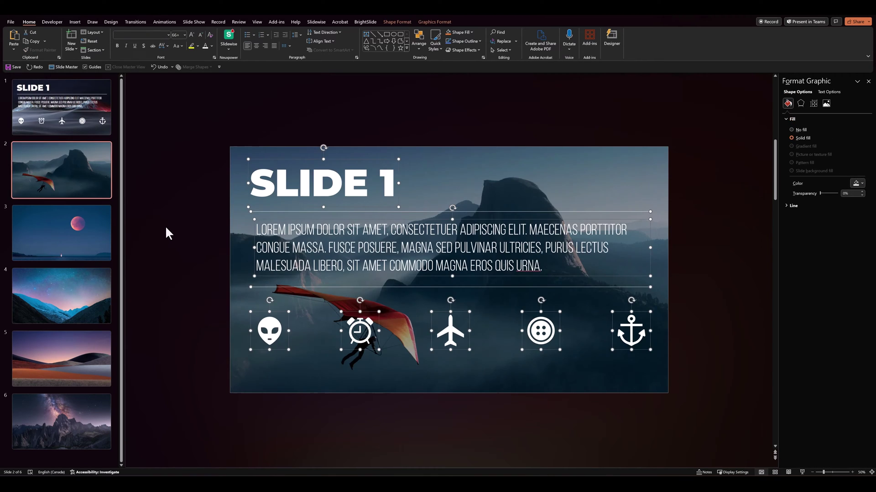
pyautogui.press('pagedown')
pyautogui.hotkey('ctrl', 'v')
pyautogui.click(69, 313)
pyautogui.hotkey('ctrl', 'v')
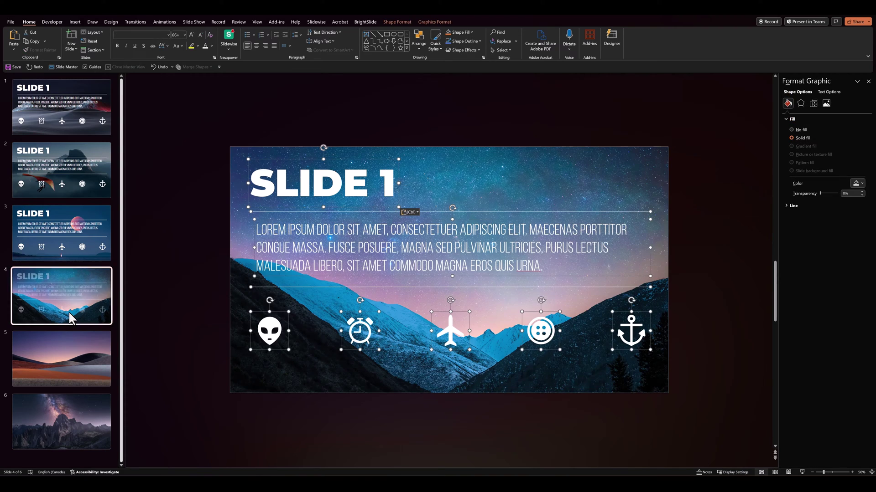
pyautogui.press('pagedown')
pyautogui.hotkey('ctrl', 'v')
pyautogui.press('pagedown')
pyautogui.hotkey('ctrl', 'v')
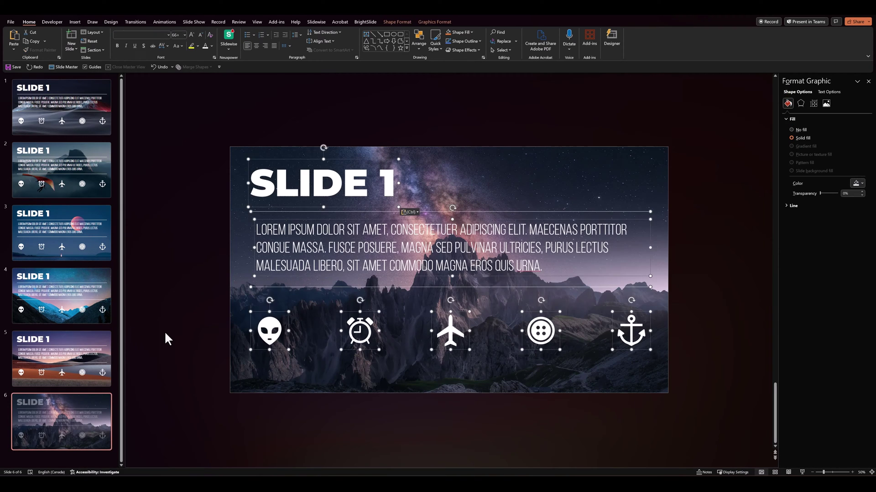
pyautogui.click(165, 338)
# Change the pasted titles on slides 2, 3 and 4 to SLIDE 2, SLIDE 3 and SLIDE 4.
pyautogui.click(53, 158)
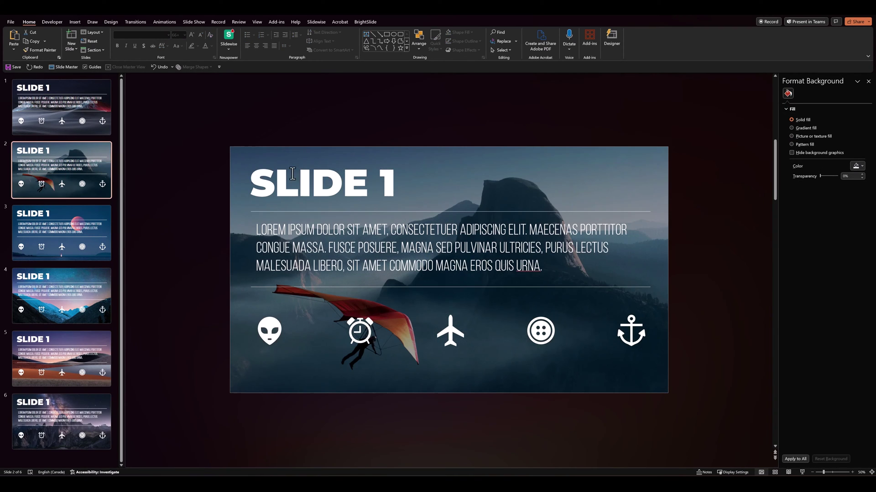
pyautogui.doubleClick(390, 185)
pyautogui.write('2')
pyautogui.click(77, 247)
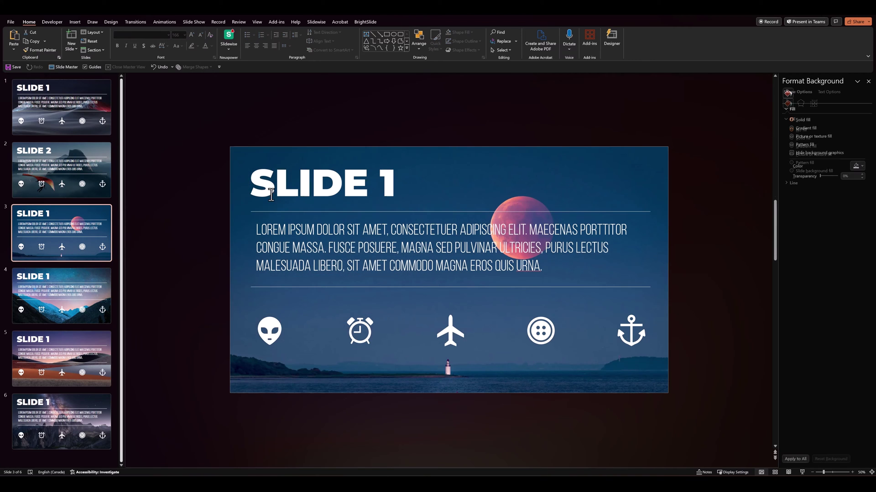
pyautogui.doubleClick(390, 185)
pyautogui.write('3')
pyautogui.click(61, 296)
pyautogui.doubleClick(390, 184)
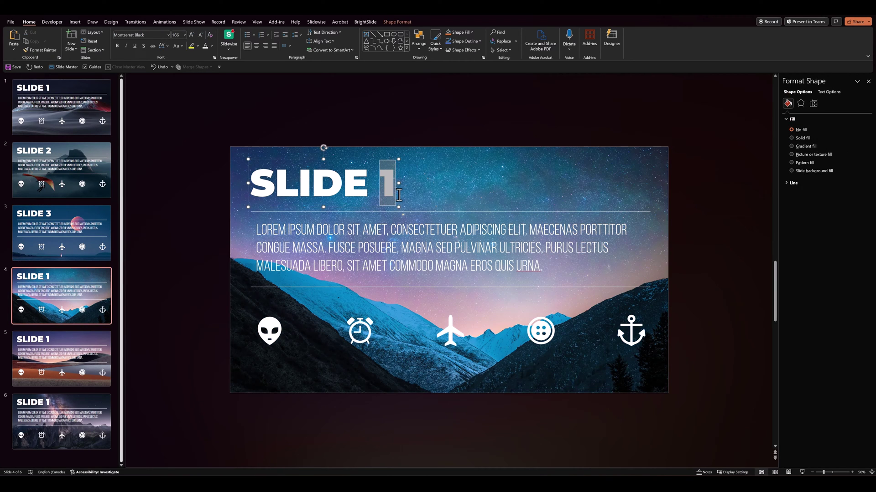
pyautogui.write('4')
# Change the titles on slides 5 and 6 to SLIDE 5 and SLIDE 6.
pyautogui.click(62, 359)
pyautogui.doubleClick(388, 184)
pyautogui.write('5')
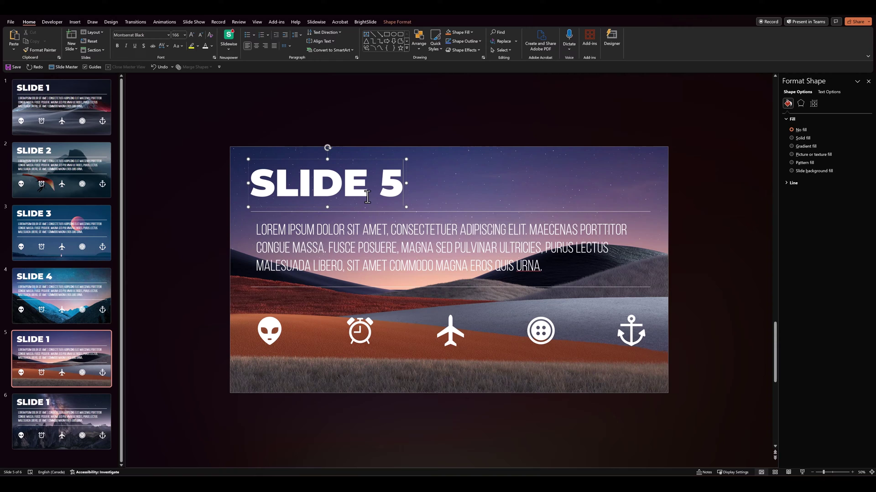
pyautogui.click(69, 415)
pyautogui.doubleClick(389, 185)
pyautogui.write('6')
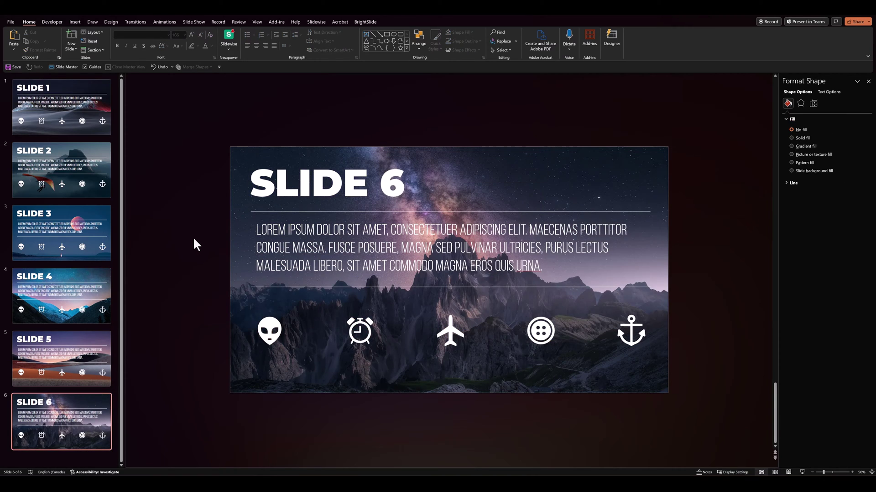
pyautogui.click(186, 240)
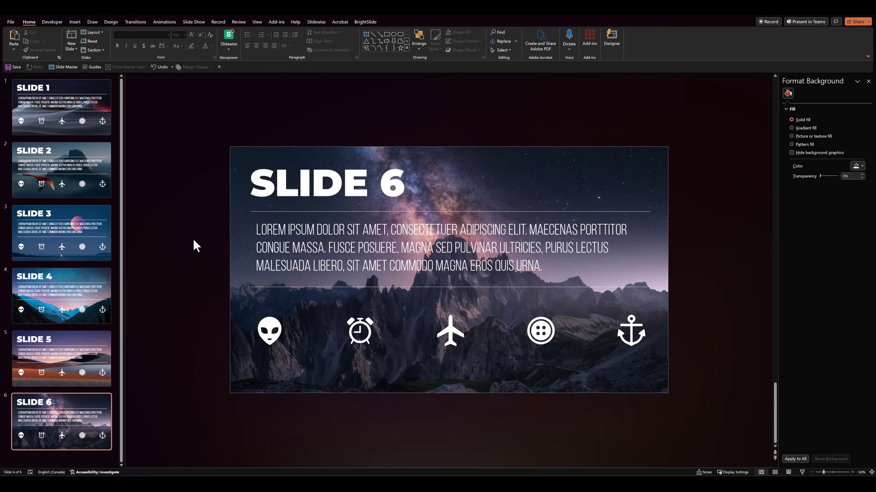
# Add a new slide before slide 1 and give it the Blank layout.
pyautogui.hotkey('ctrl', 'z')
pyautogui.hotkey('ctrl', 'y')
pyautogui.click(59, 100)
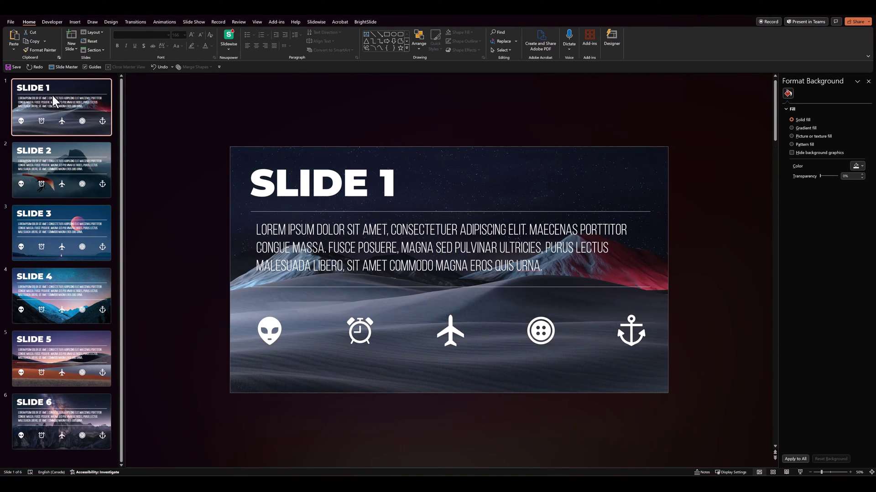
pyautogui.click(37, 76)
pyautogui.rightClick(37, 76)
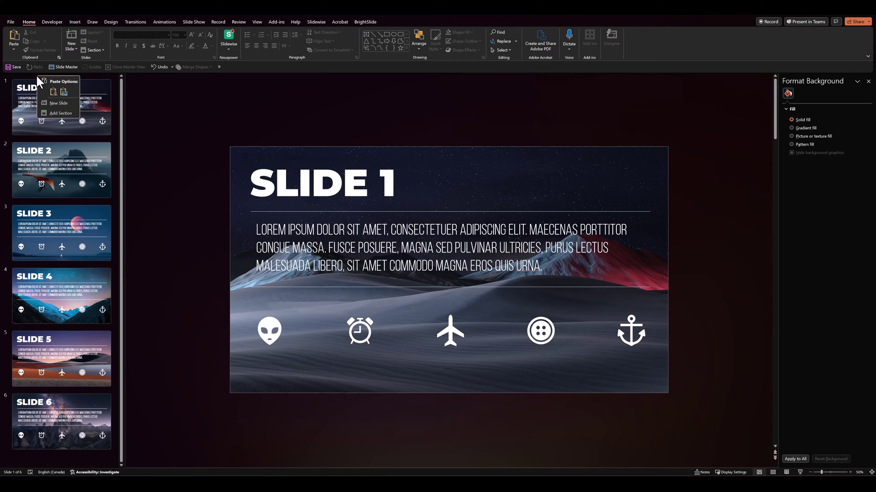
pyautogui.click(58, 103)
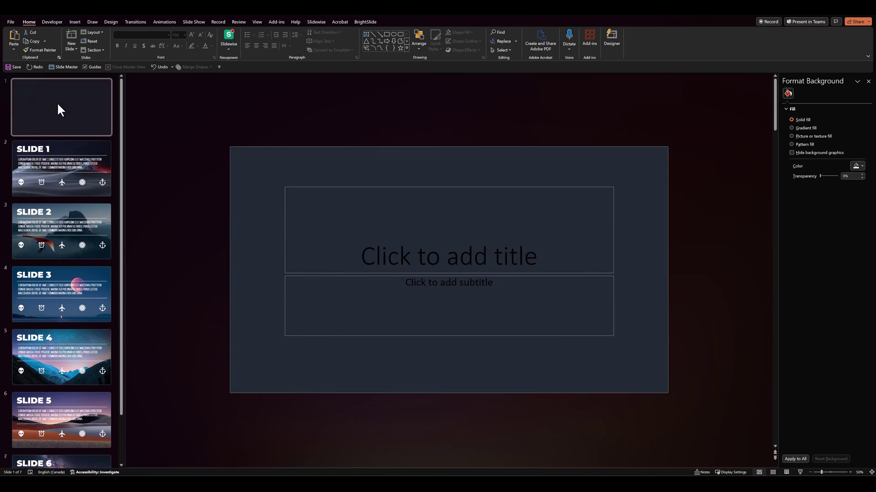
pyautogui.click(94, 33)
pyautogui.click(104, 133)
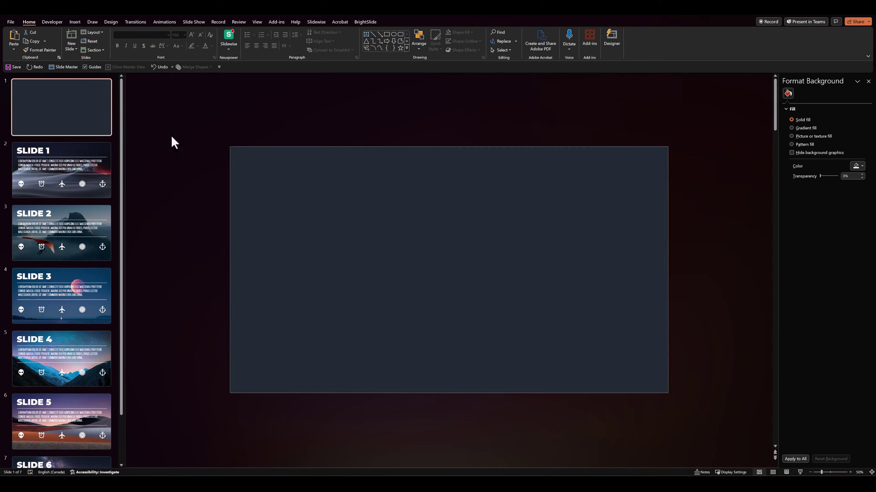
pyautogui.click(211, 154)
pyautogui.click(75, 23)
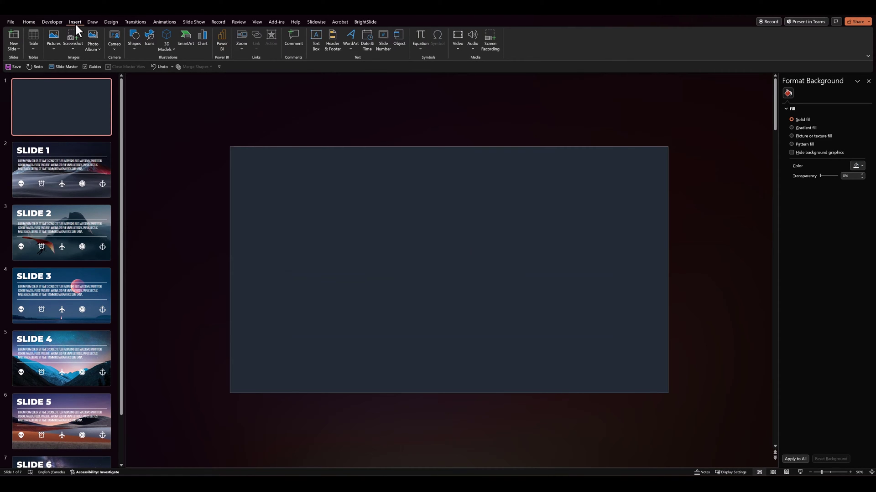
# Insert a Slide Zoom linking to slides 2 through 7.
pyautogui.click(236, 47)
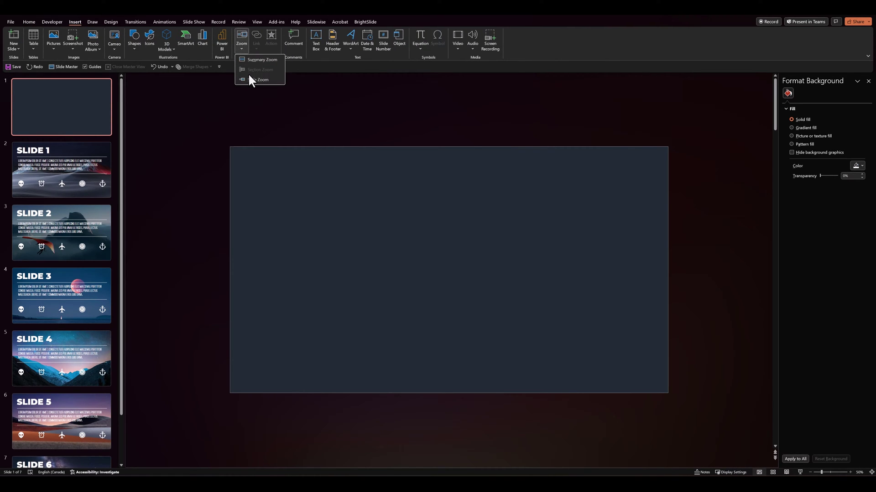
pyautogui.click(248, 79)
pyautogui.click(414, 203)
pyautogui.click(472, 211)
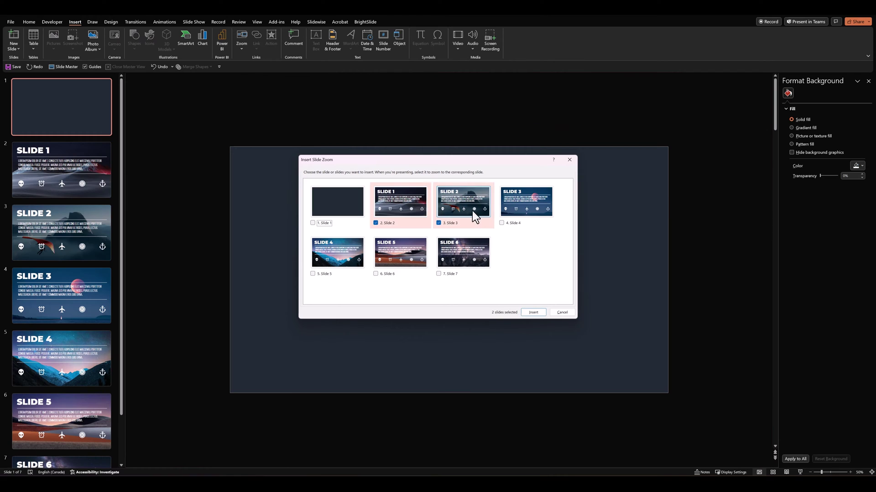
pyautogui.click(510, 207)
pyautogui.click(349, 261)
pyautogui.click(404, 259)
pyautogui.click(461, 261)
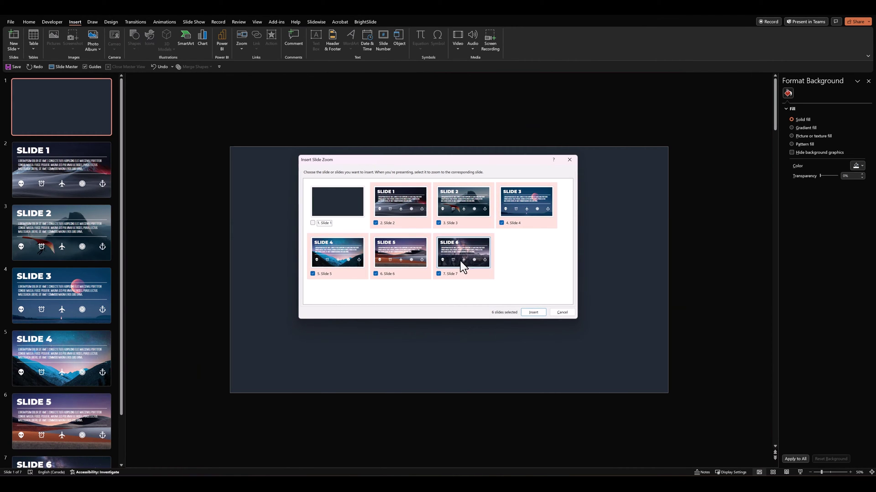
pyautogui.click(535, 314)
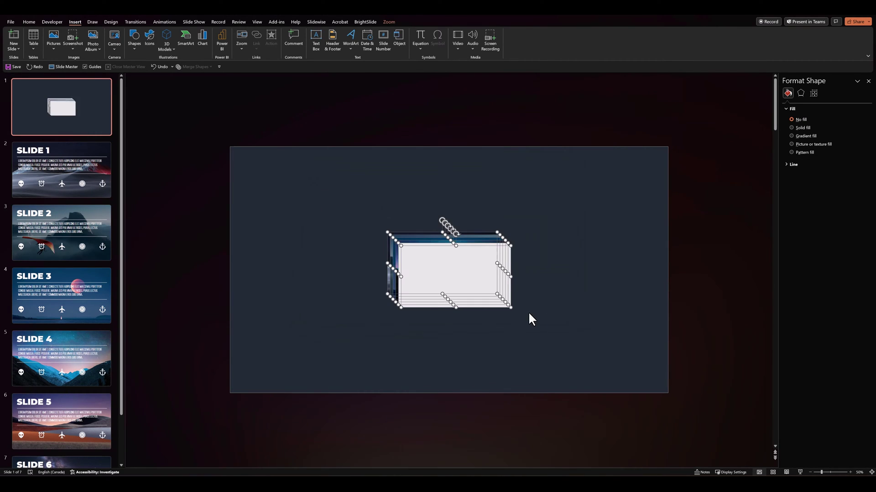
# Drag the stacked zoom tiles into two columns: SLIDE 1–3 left, SLIDE 4–6 right.
pyautogui.click(443, 316)
pyautogui.moveTo(436, 283); pyautogui.dragTo(532, 323)
pyautogui.moveTo(447, 263); pyautogui.dragTo(551, 152)
pyautogui.moveTo(453, 260); pyautogui.dragTo(384, 240)
pyautogui.moveTo(452, 262); pyautogui.dragTo(385, 161)
pyautogui.click(452, 201)
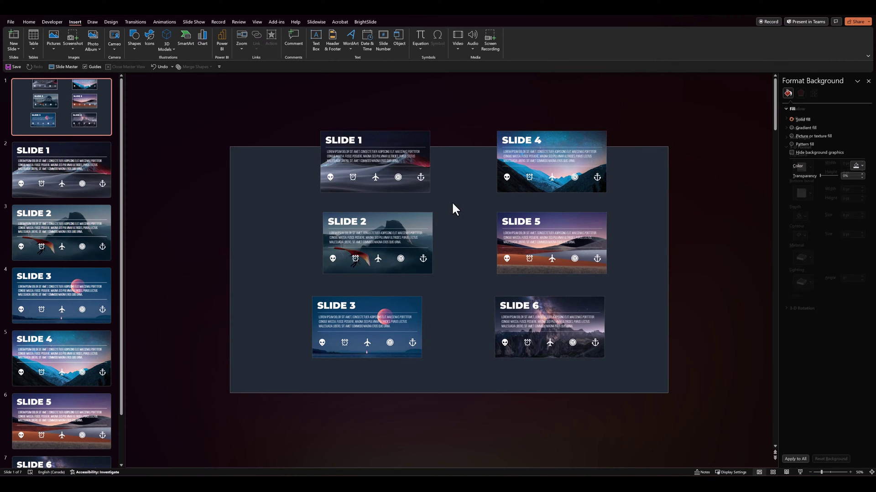
# Replace the SLIDE 1 zoom's image with the first picture from the Isometric Zoom folder.
pyautogui.click(321, 146)
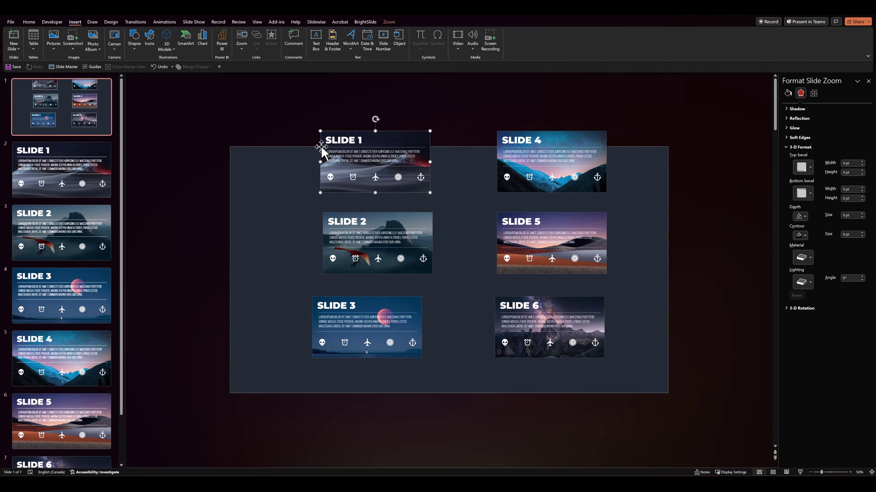
pyautogui.click(389, 22)
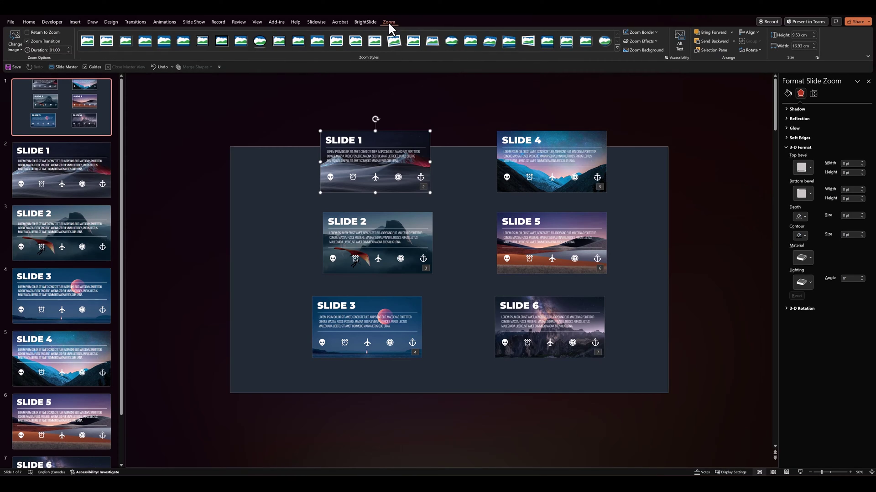
pyautogui.click(18, 51)
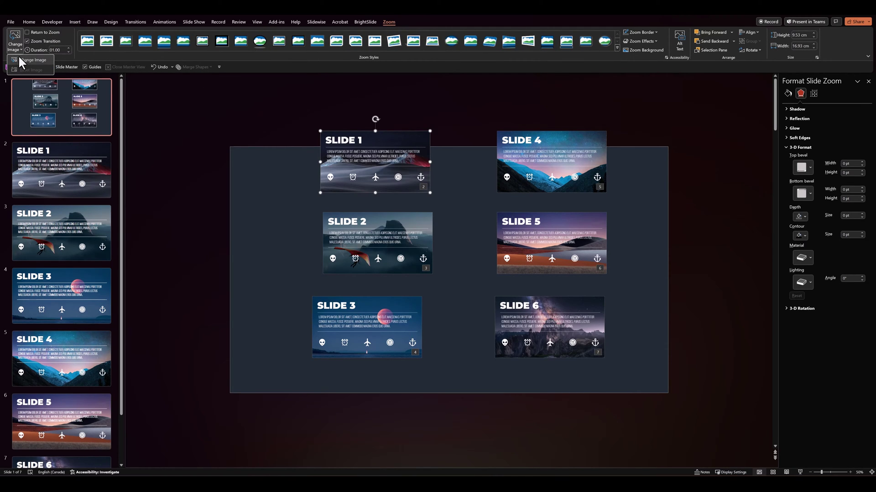
pyautogui.click(20, 57)
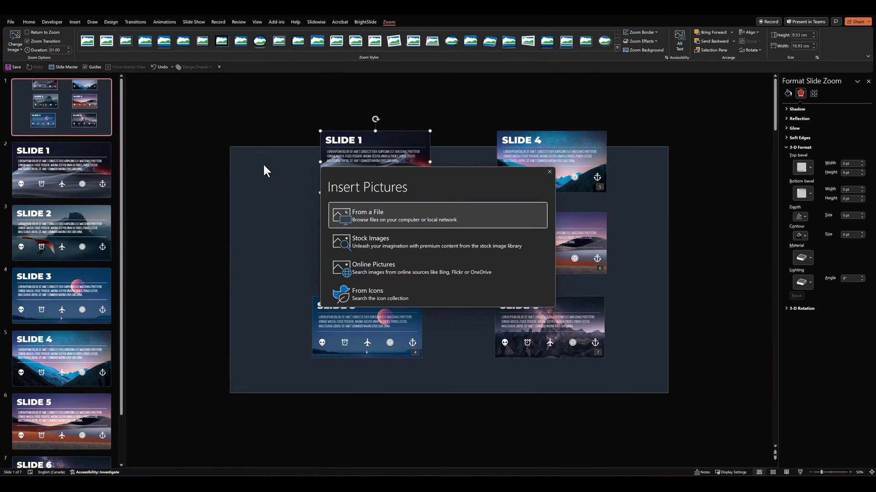
pyautogui.click(357, 214)
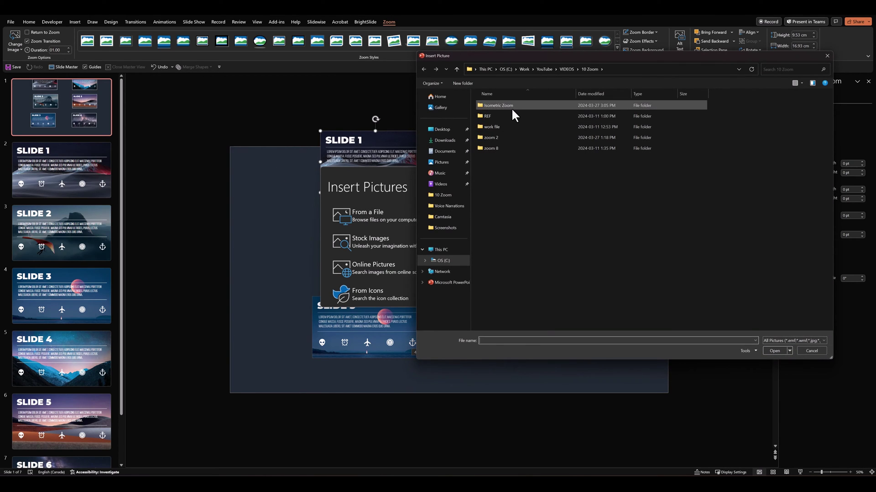
pyautogui.doubleClick(511, 108)
pyautogui.click(488, 116)
pyautogui.doubleClick(488, 106)
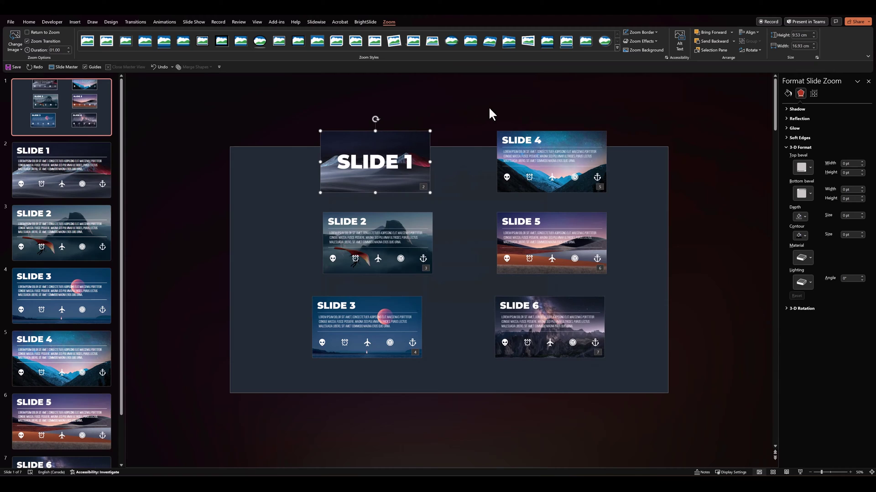
# Replace the SLIDE 2 zoom's image with the exported Slide 2 picture.
pyautogui.rightClick(367, 226)
pyautogui.press('Escape')
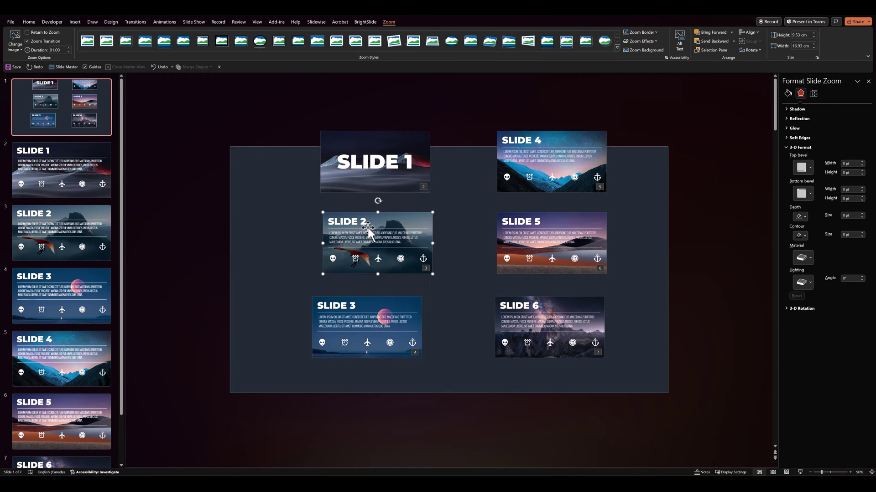
pyautogui.click(18, 52)
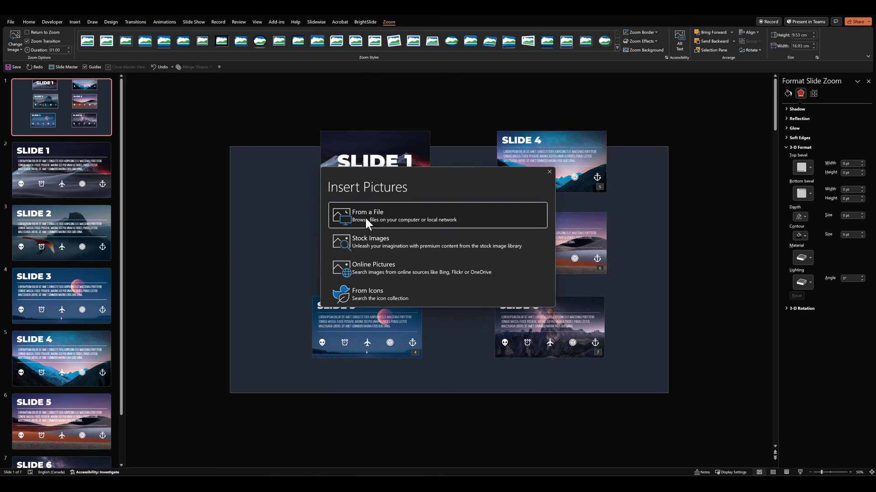
pyautogui.click(365, 216)
pyautogui.doubleClick(534, 117)
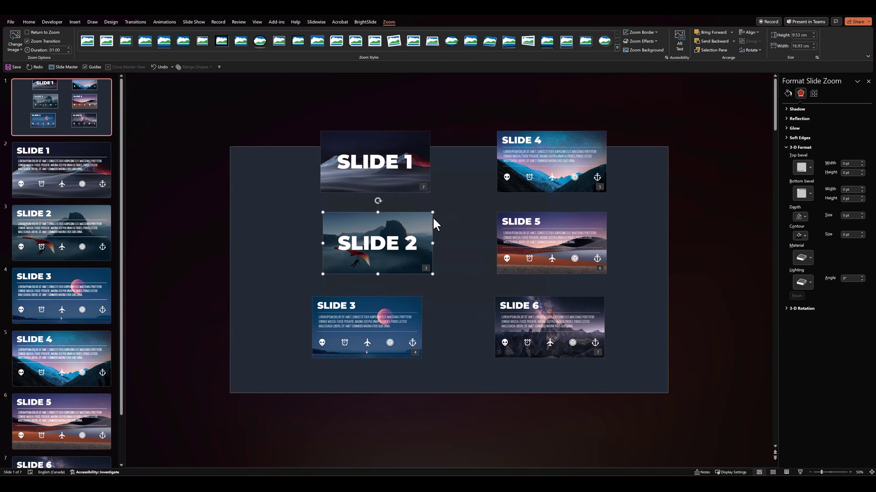
# Replace the SLIDE 3 zoom's image with the exported Slide 3 picture.
pyautogui.click(370, 312)
pyautogui.rightClick(370, 312)
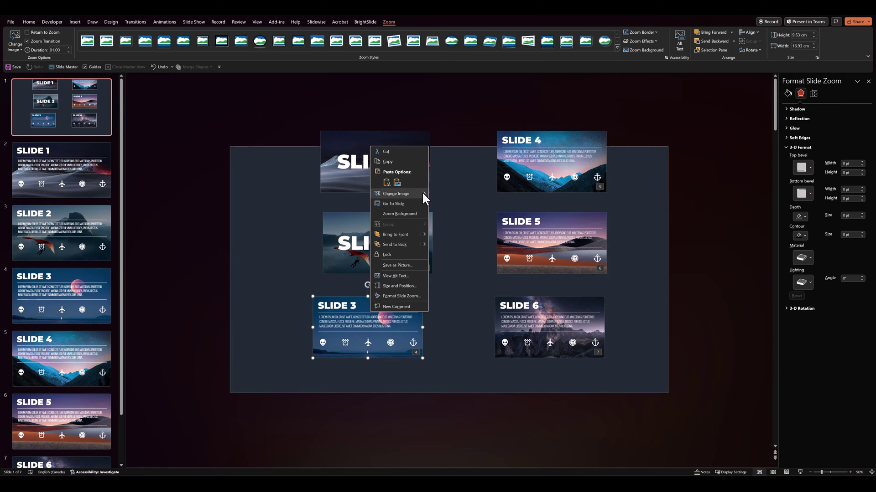
pyautogui.moveTo(424, 193)
pyautogui.click(449, 200)
pyautogui.click(426, 156)
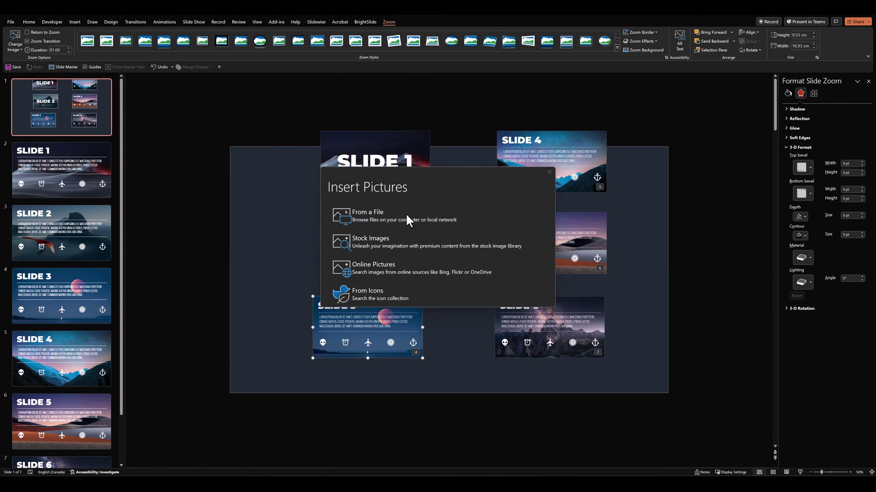
pyautogui.doubleClick(569, 115)
# Replace the SLIDE 4 and SLIDE 5 zoom images with their exported pictures.
pyautogui.rightClick(523, 168)
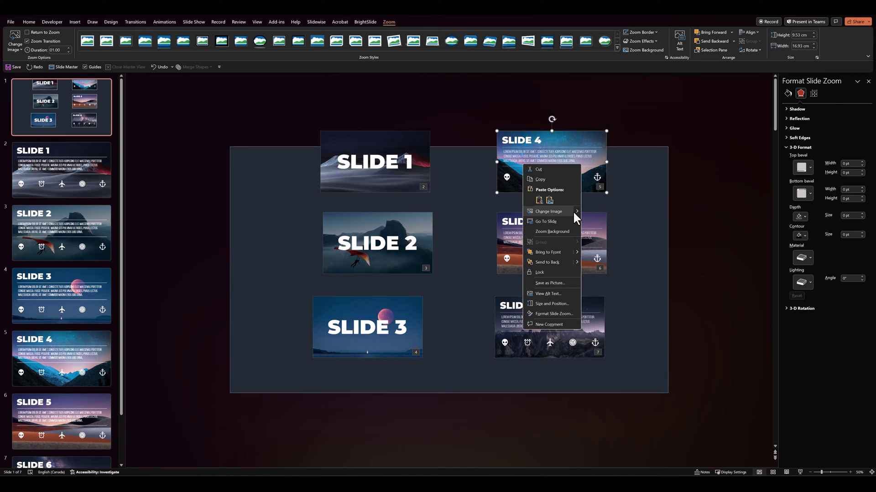
pyautogui.click(613, 211)
pyautogui.click(440, 218)
pyautogui.doubleClick(596, 133)
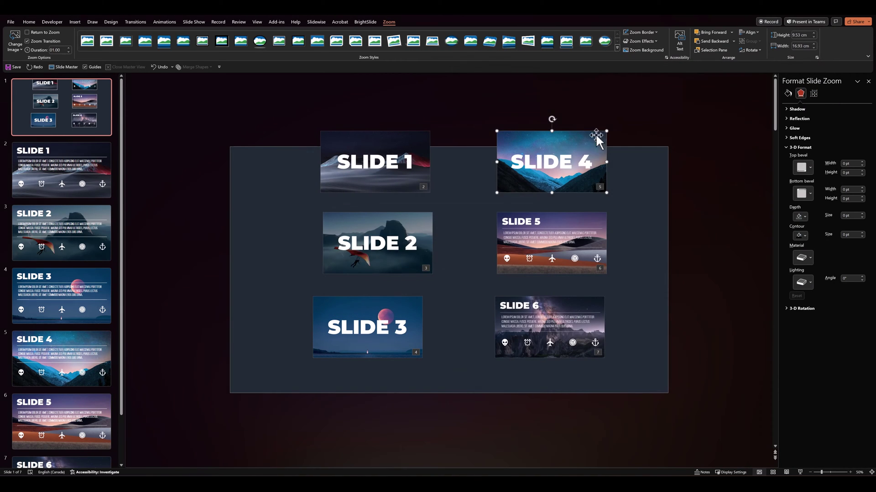
pyautogui.rightClick(553, 226)
pyautogui.click(633, 278)
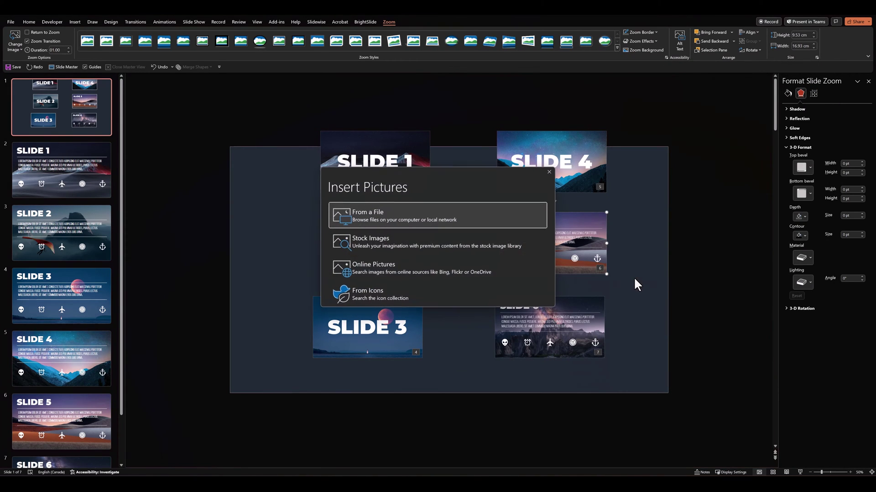
pyautogui.click(414, 219)
pyautogui.doubleClick(627, 137)
# Replace the SLIDE 6 zoom's image with Slide6.JPG and deselect the tiles.
pyautogui.rightClick(547, 318)
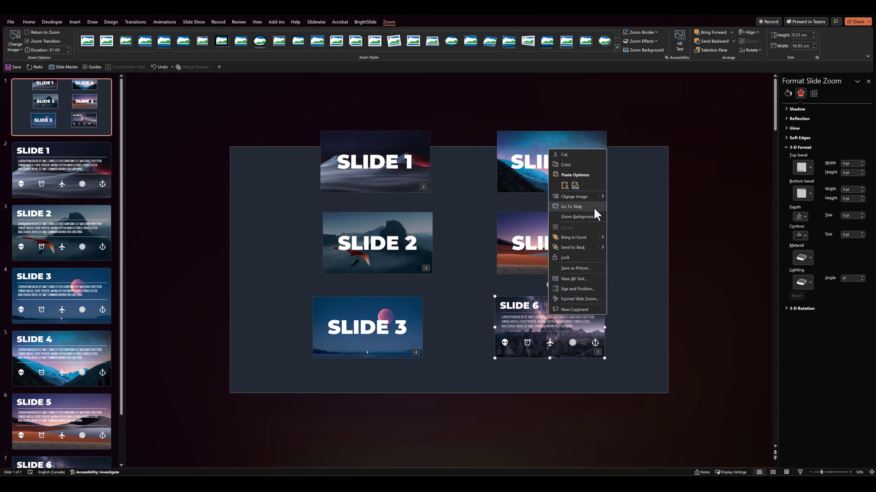
pyautogui.click(613, 197)
pyautogui.click(446, 214)
pyautogui.doubleClick(692, 121)
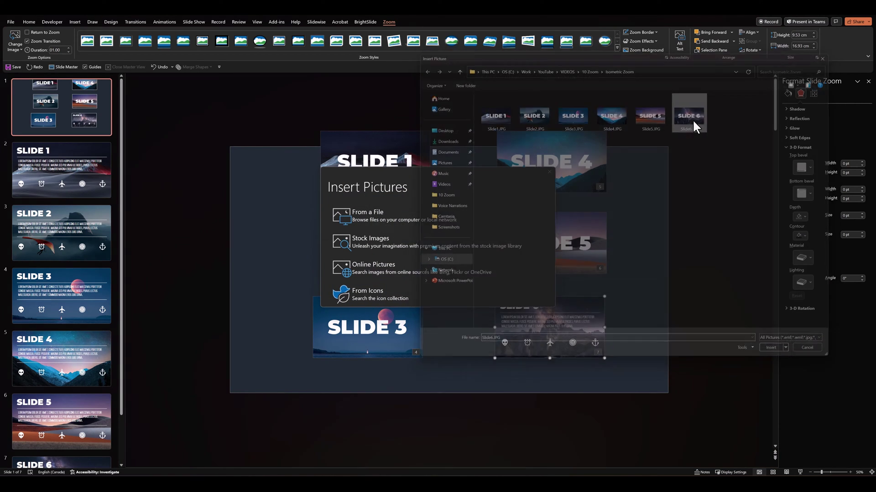
pyautogui.click(601, 285)
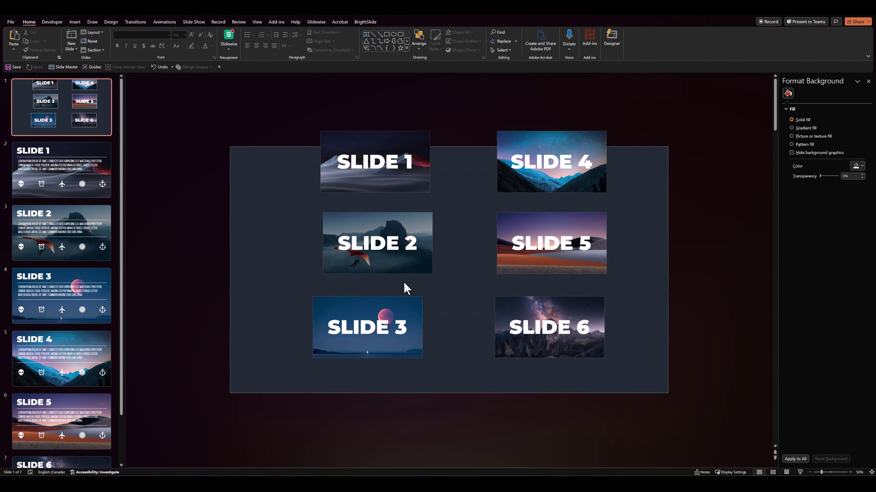
# Set the SLIDE 1–3 zoom tiles to Return to Zoom.
pyautogui.scroll(-2, 59, 190)
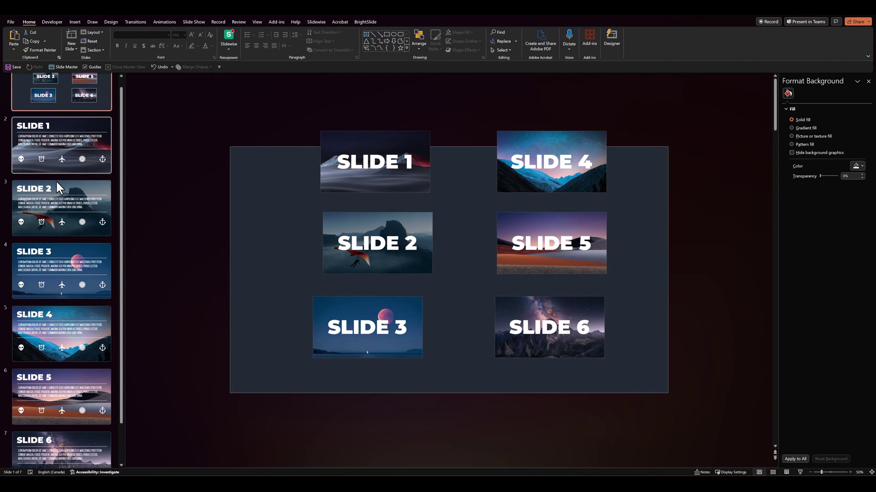
pyautogui.scroll(2, 78, 315)
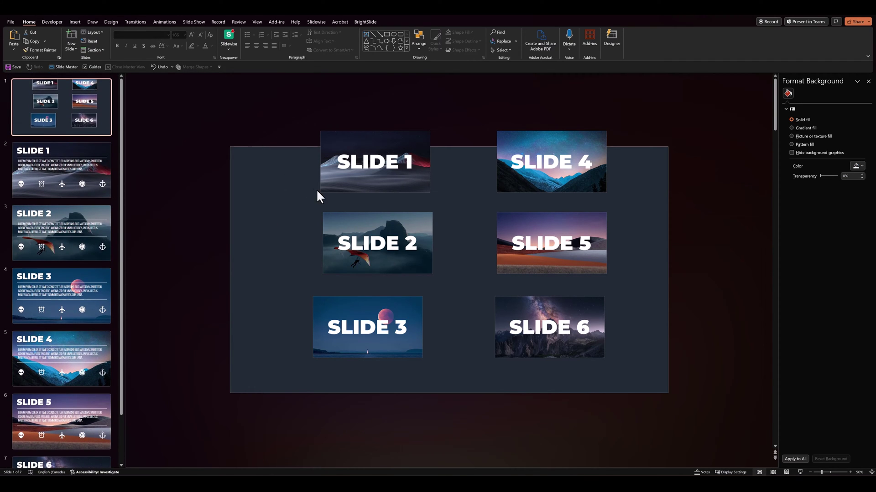
pyautogui.click(338, 174)
pyautogui.click(389, 22)
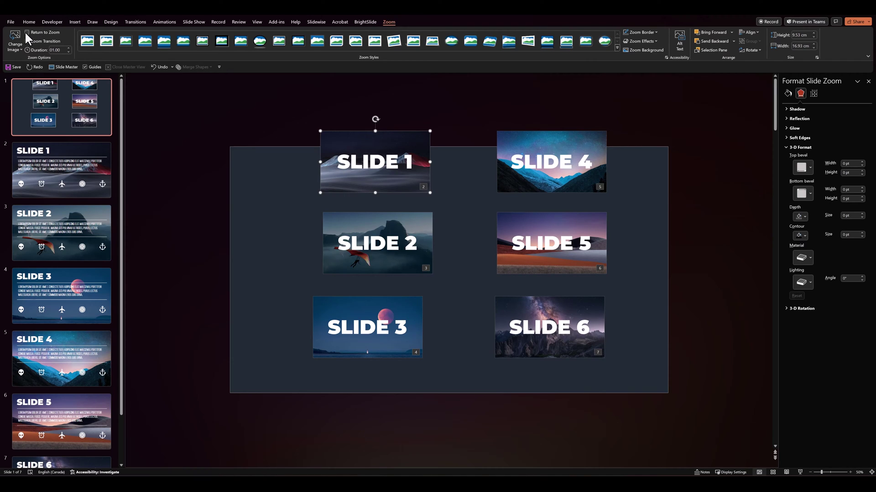
pyautogui.click(350, 237)
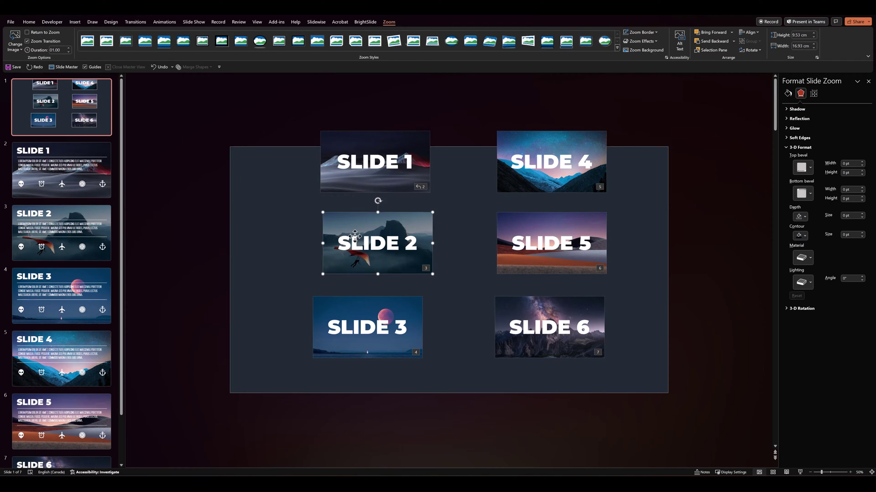
pyautogui.click(329, 315)
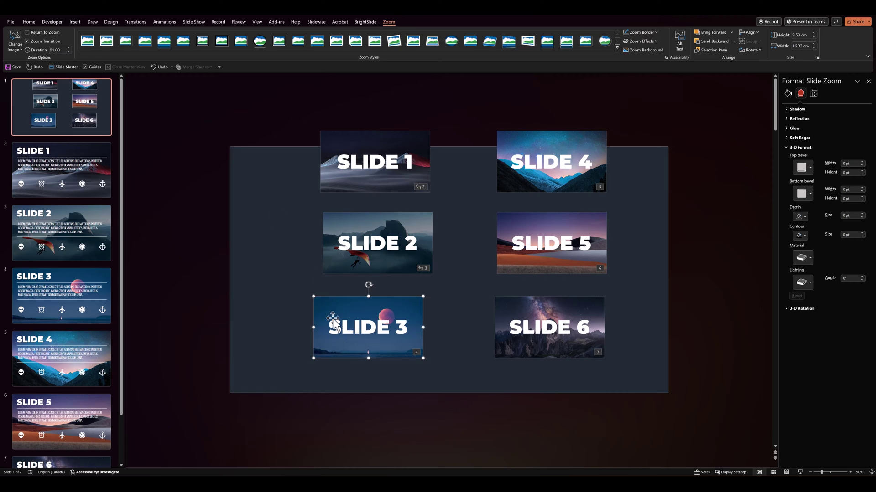
pyautogui.click(41, 31)
# Set the SLIDE 4–6 zoom tiles to Return to Zoom as well.
pyautogui.click(503, 171)
pyautogui.click(47, 33)
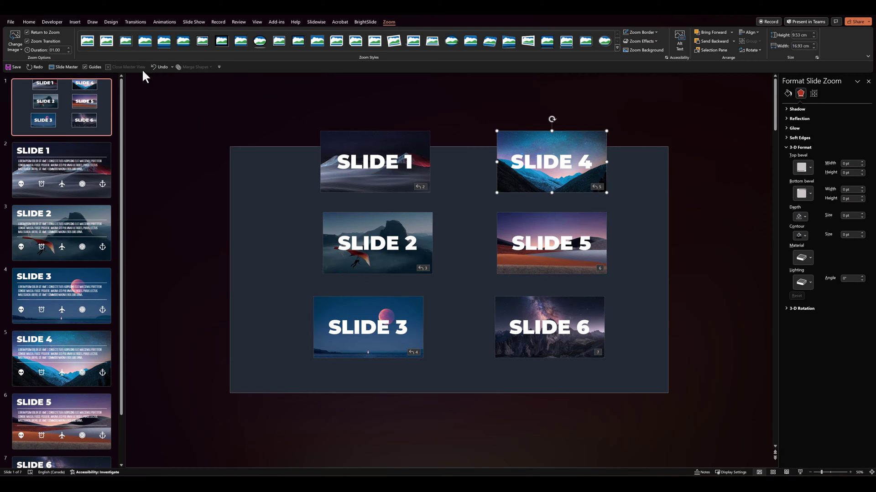
pyautogui.click(524, 244)
pyautogui.click(27, 32)
pyautogui.click(538, 342)
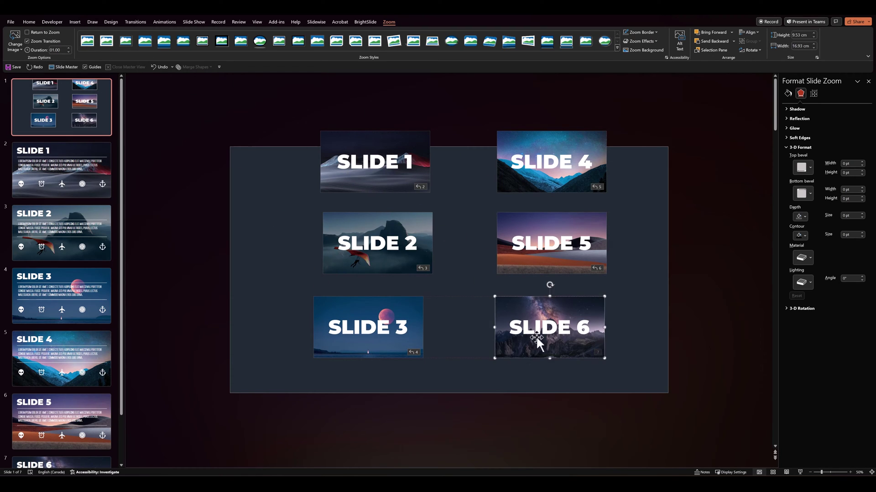
pyautogui.click(30, 33)
pyautogui.click(458, 314)
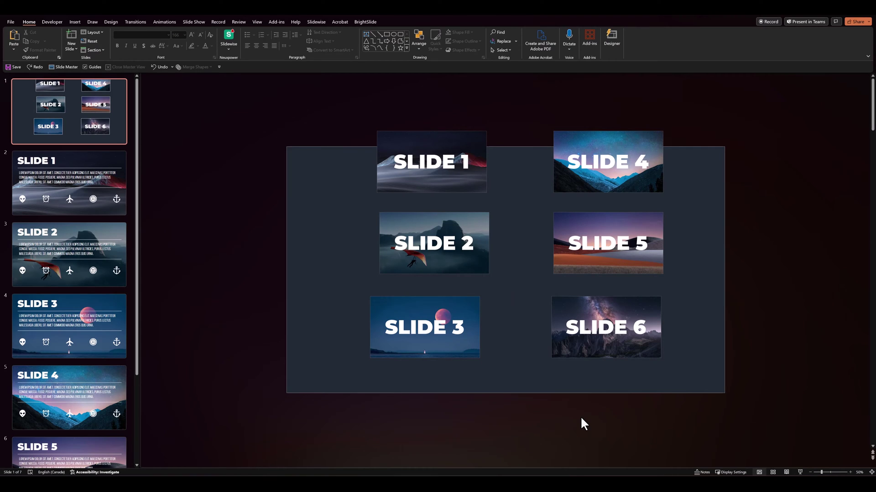
# Apply the Parallel Isometric: Top Up 3-D rotation preset to all six zoom tiles.
pyautogui.moveTo(329, 89); pyautogui.dragTo(742, 417)
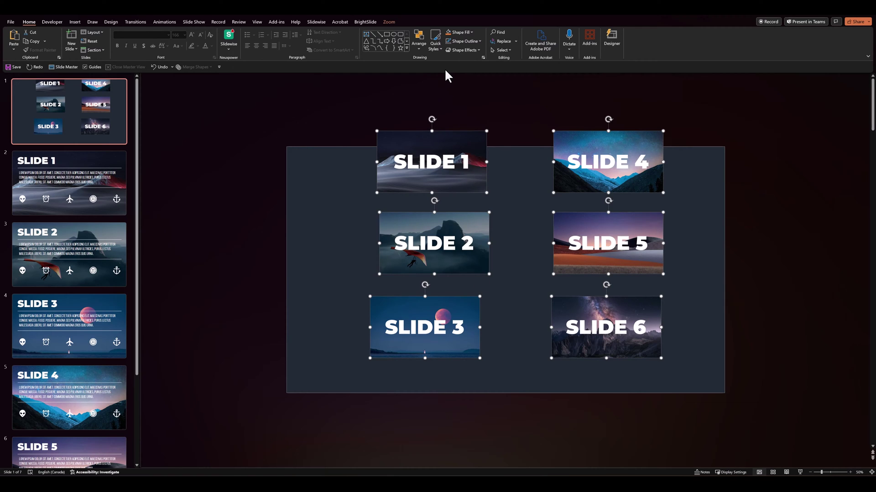
pyautogui.click(455, 51)
pyautogui.moveTo(470, 143)
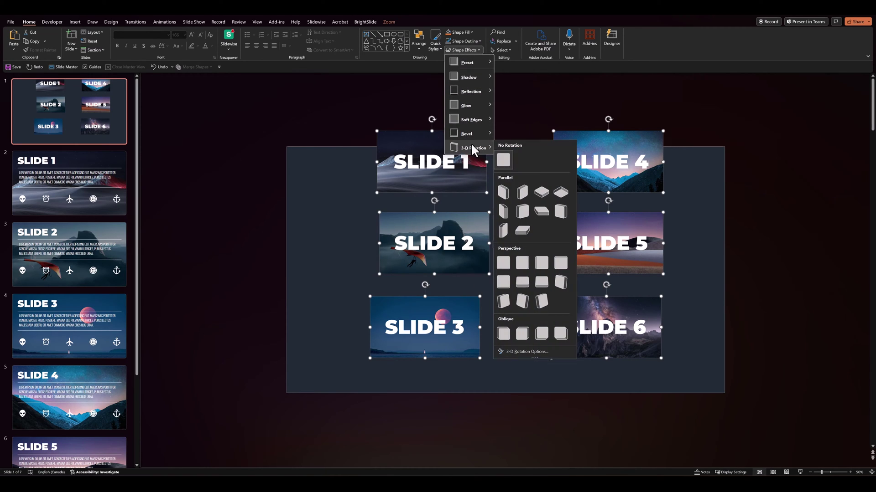
pyautogui.click(527, 352)
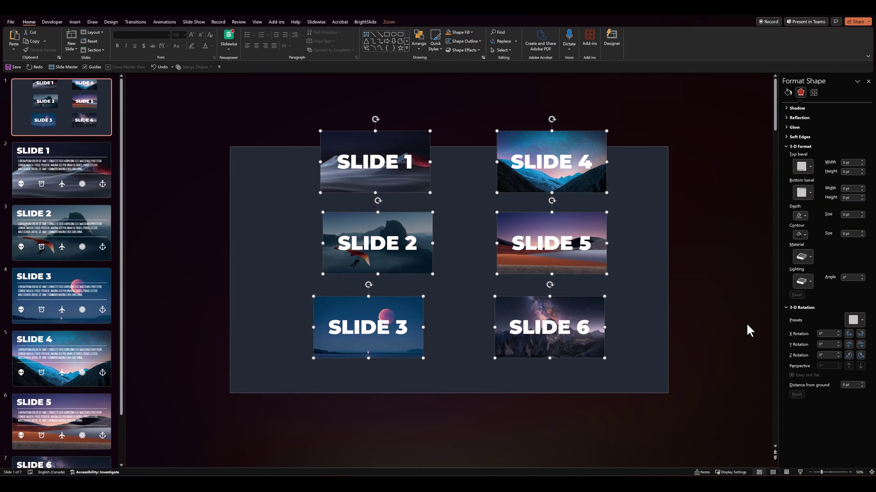
pyautogui.click(853, 320)
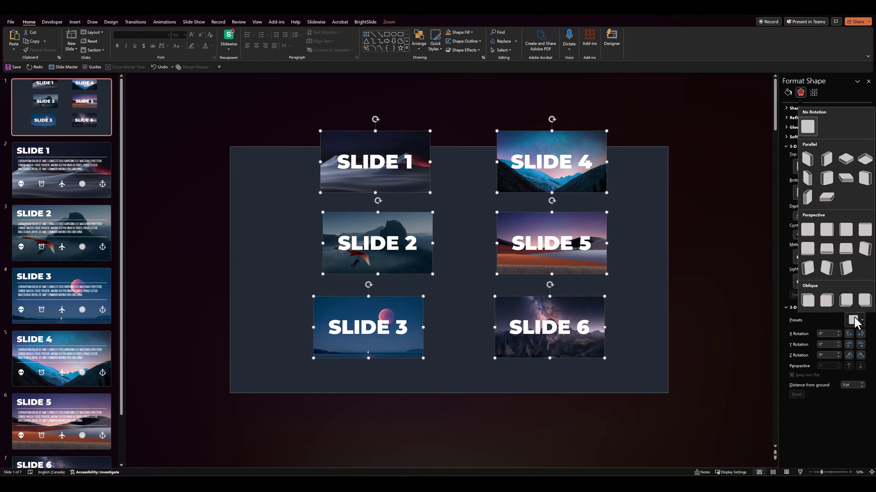
pyautogui.click(846, 160)
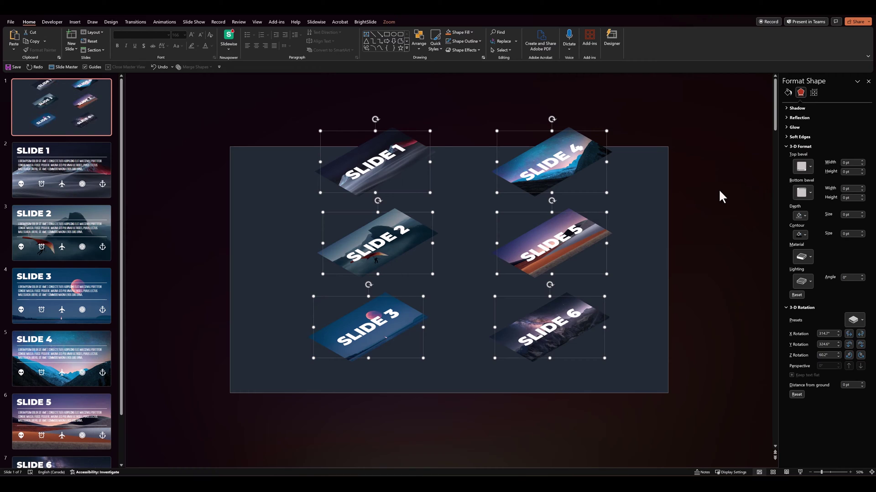
# Give the six tiles a 20 pt bottom bevel, zooming in on SLIDE 5 to check it.
pyautogui.click(784, 306)
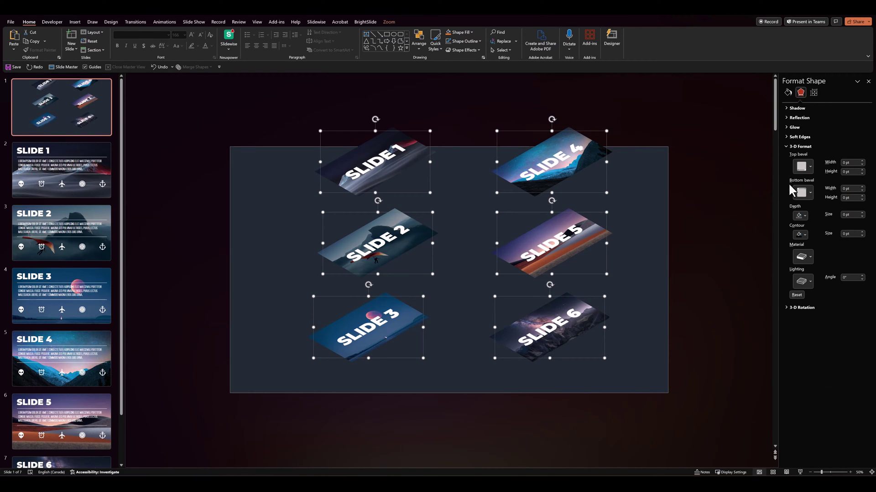
pyautogui.click(862, 187)
pyautogui.click(861, 196)
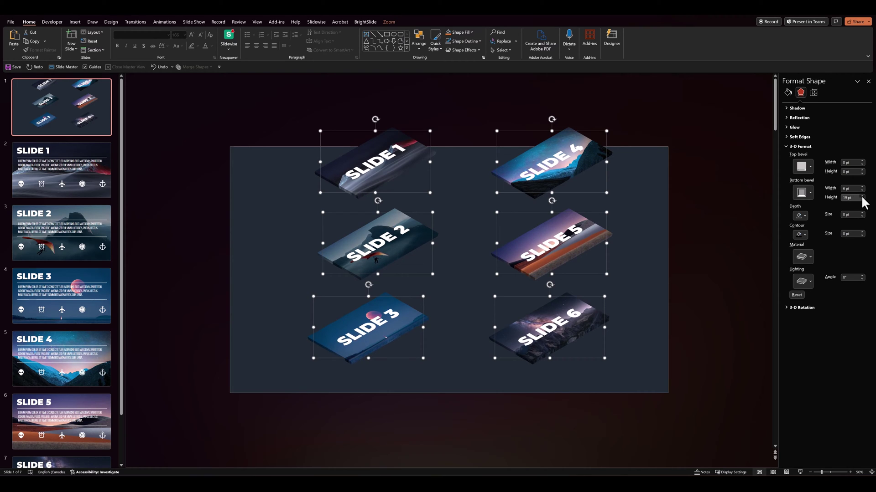
pyautogui.click(644, 248)
pyautogui.click(535, 263)
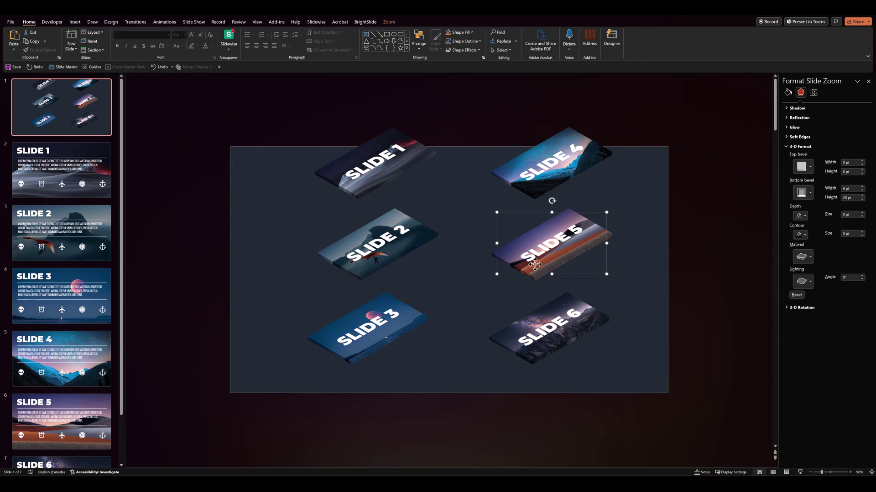
pyautogui.scroll(3, 534, 263)
pyautogui.scroll(5, 535, 263)
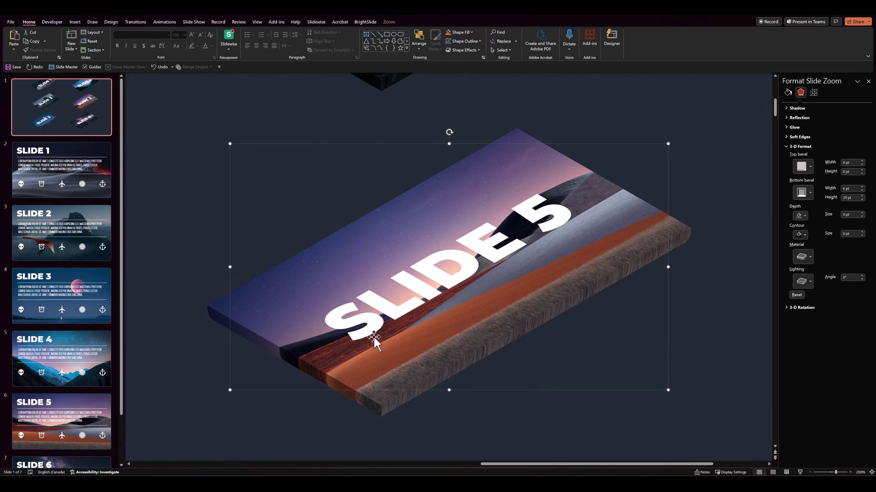
pyautogui.click(442, 408)
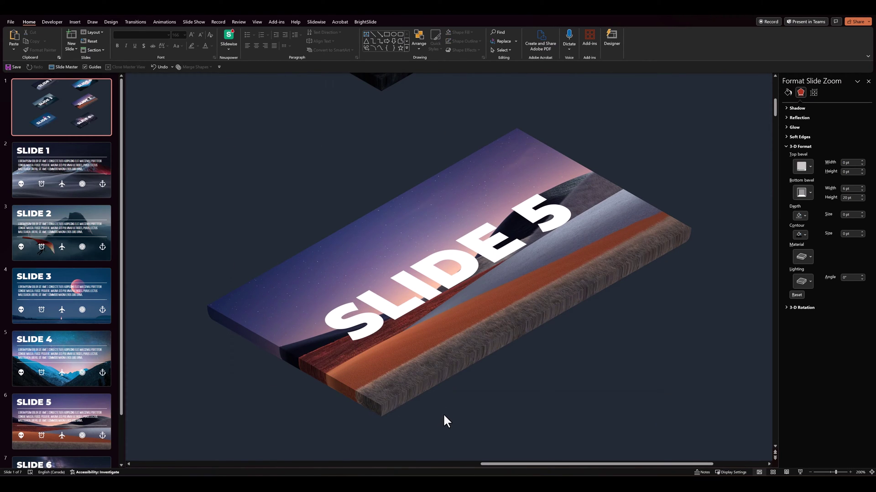
pyautogui.scroll(-5, 399, 341)
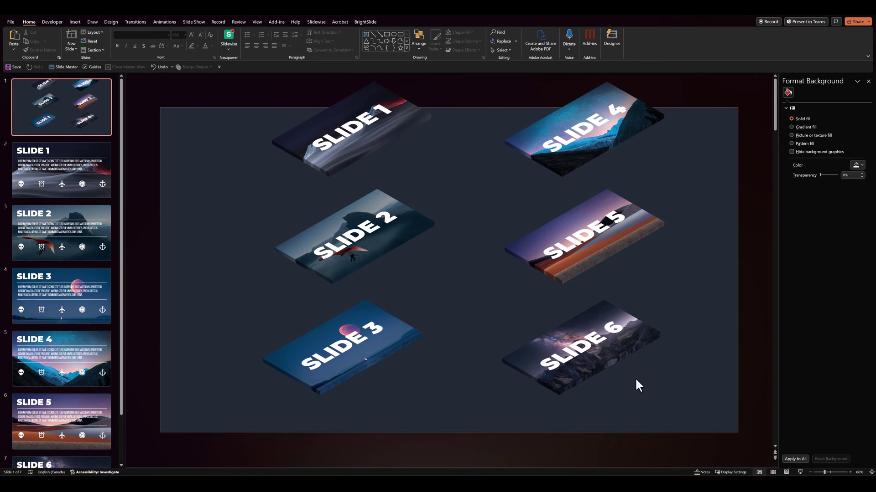
# Line up the SLIDE 1, 2 and 3 tiles along a diagonal row on the left.
pyautogui.scroll(-2, 698, 413)
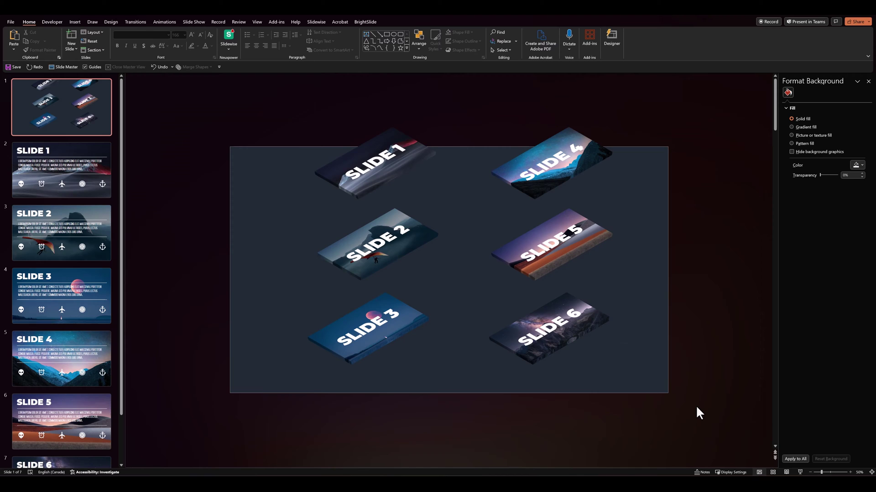
pyautogui.moveTo(365, 181); pyautogui.dragTo(285, 221)
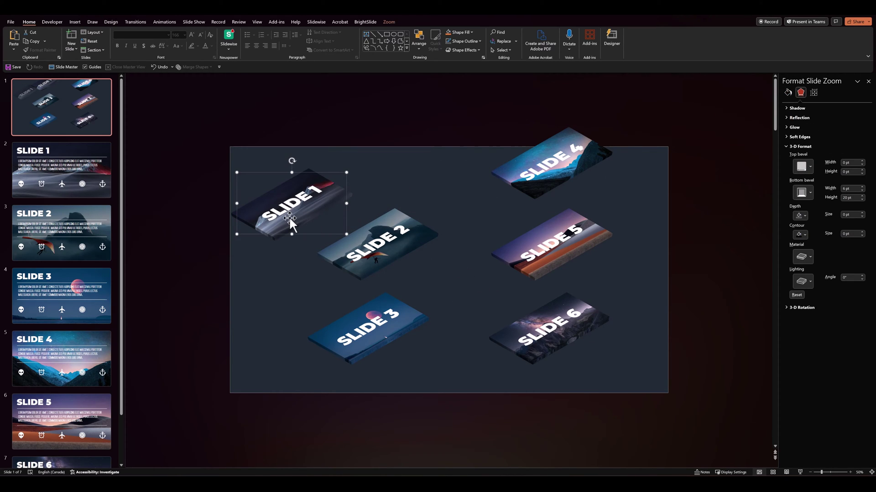
pyautogui.moveTo(377, 255); pyautogui.dragTo(363, 262)
pyautogui.moveTo(360, 323); pyautogui.dragTo(404, 329)
pyautogui.moveTo(333, 218); pyautogui.dragTo(325, 239)
pyautogui.moveTo(310, 203); pyautogui.dragTo(306, 220)
pyautogui.moveTo(360, 270); pyautogui.dragTo(362, 267)
pyautogui.moveTo(410, 332); pyautogui.dragTo(413, 328)
pyautogui.click(322, 356)
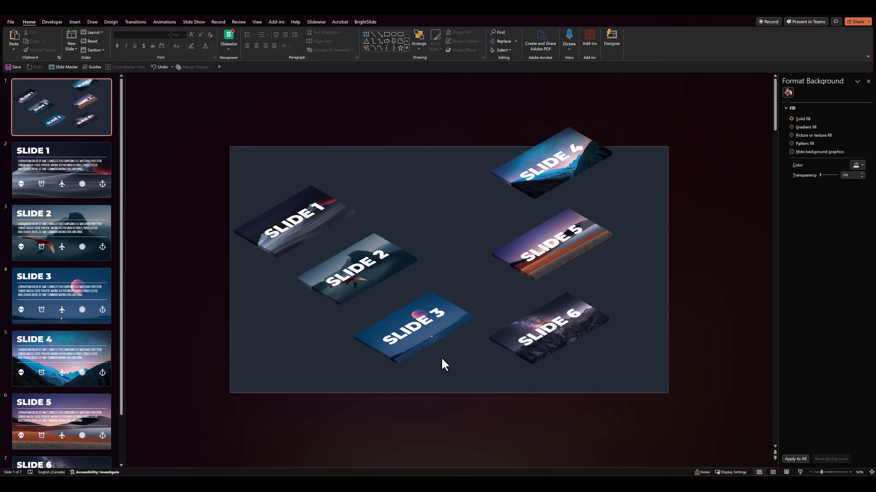
# Line up the SLIDE 4, 5 and 6 tiles along a parallel diagonal row on the right.
pyautogui.moveTo(548, 176); pyautogui.dragTo(484, 202)
pyautogui.moveTo(554, 248); pyautogui.dragTo(548, 238)
pyautogui.moveTo(547, 339); pyautogui.dragTo(606, 295)
pyautogui.click(554, 335)
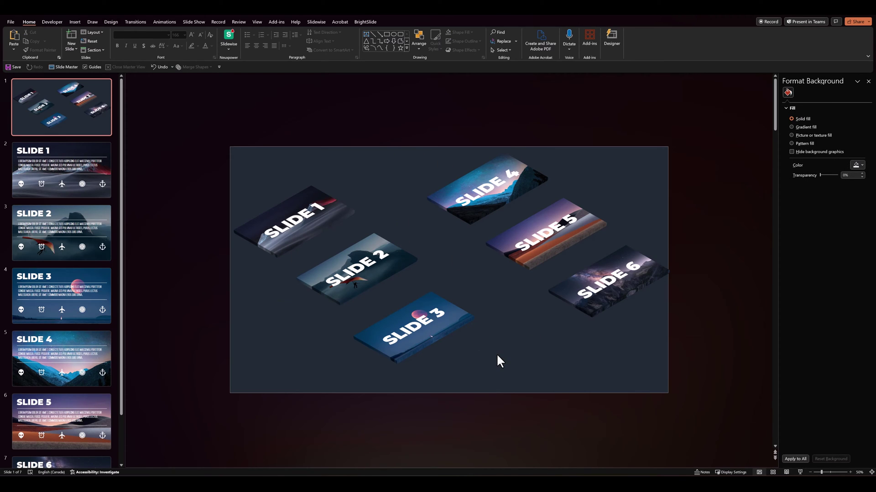
# Draw a rectangle, rotate it diagonally, send it to back and stretch it under SLIDE 1–3.
pyautogui.click(388, 33)
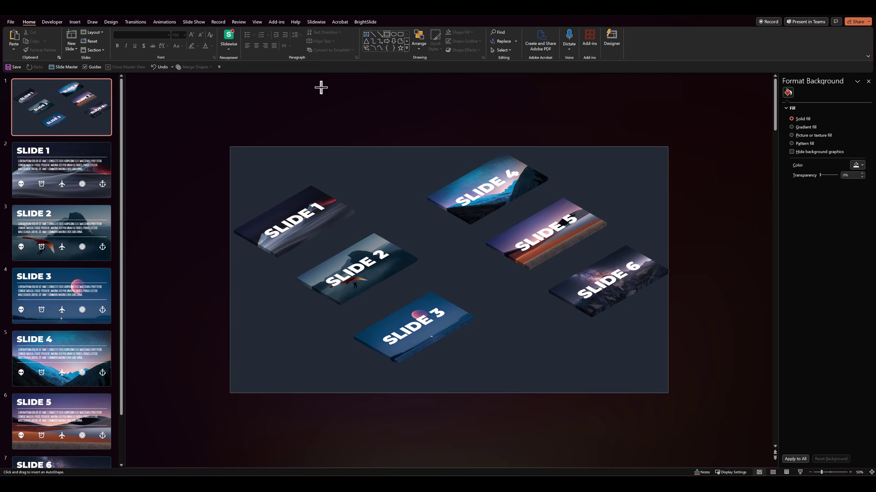
pyautogui.moveTo(309, 96)
pyautogui.mouseDown()
pyautogui.moveTo(387, 222)
pyautogui.moveTo(448, 407)
pyautogui.moveTo(428, 434)
pyautogui.mouseUp()
pyautogui.moveTo(369, 81); pyautogui.dragTo(227, 149)
pyautogui.moveTo(271, 201); pyautogui.dragTo(247, 192)
pyautogui.rightClick(231, 176)
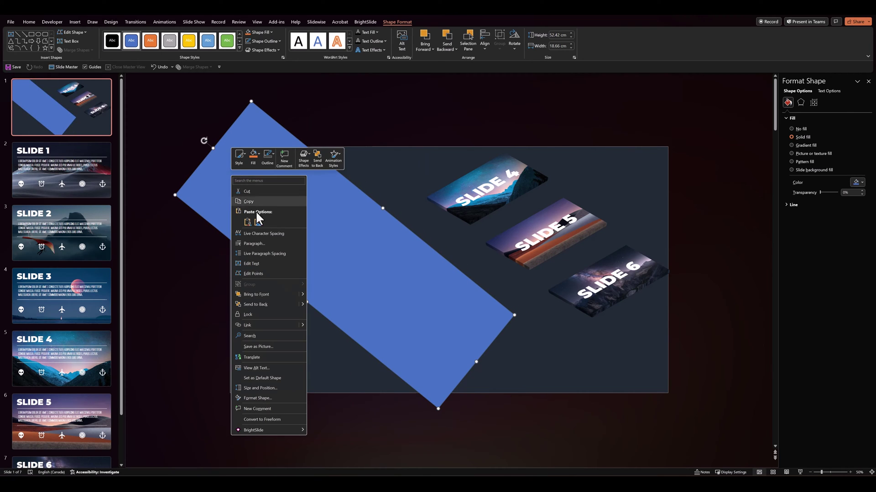
pyautogui.click(258, 305)
pyautogui.moveTo(476, 363); pyautogui.dragTo(588, 426)
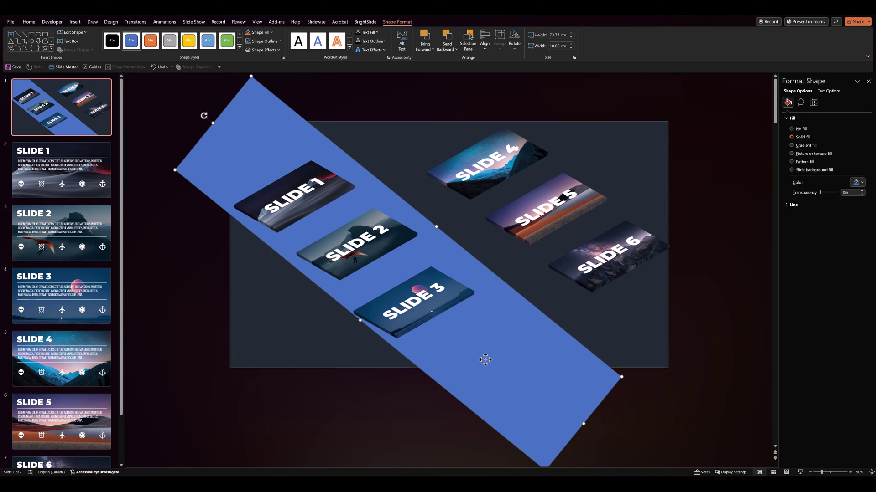
pyautogui.moveTo(484, 360); pyautogui.dragTo(469, 357)
pyautogui.click(233, 316)
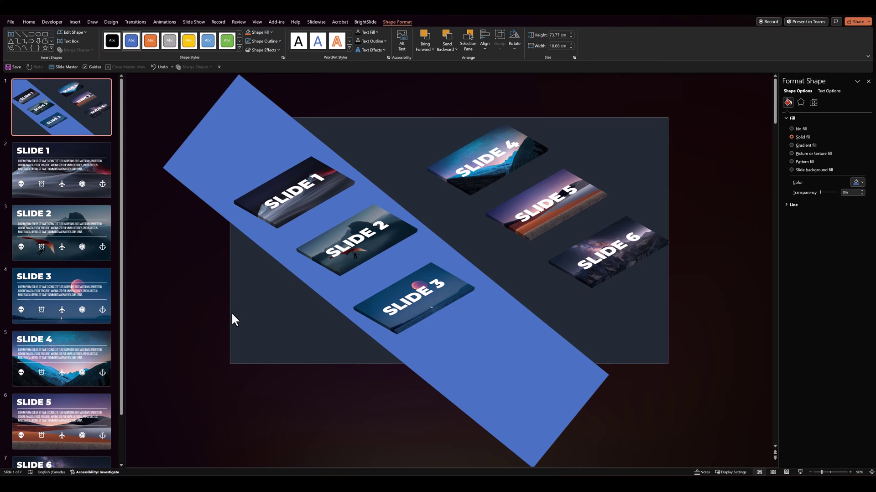
# Select all six zoom tiles and rotate them slightly.
pyautogui.click(268, 217)
pyautogui.keyDown('shift'); pyautogui.click(347, 253); pyautogui.keyUp('shift')
pyautogui.keyDown('shift'); pyautogui.click(412, 303); pyautogui.keyUp('shift')
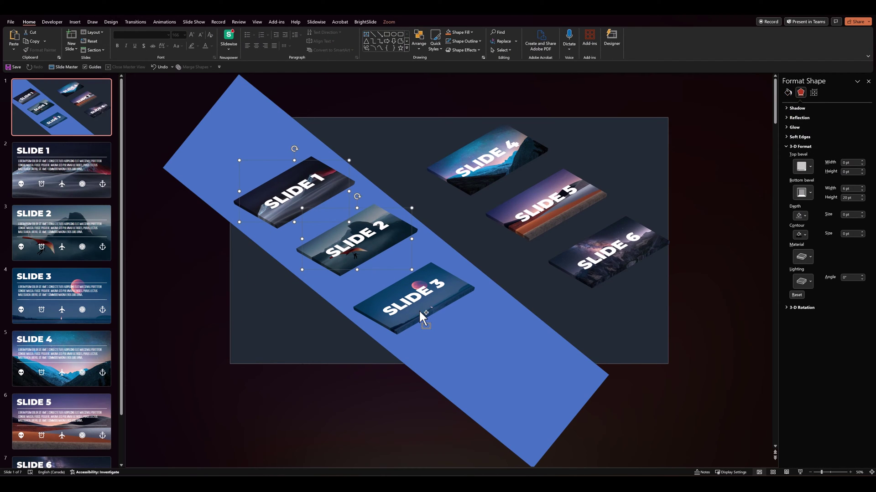
pyautogui.keyDown('shift'); pyautogui.click(466, 191); pyautogui.keyUp('shift')
pyautogui.keyDown('shift'); pyautogui.click(522, 224); pyautogui.keyUp('shift')
pyautogui.keyDown('shift'); pyautogui.click(593, 269); pyautogui.keyUp('shift')
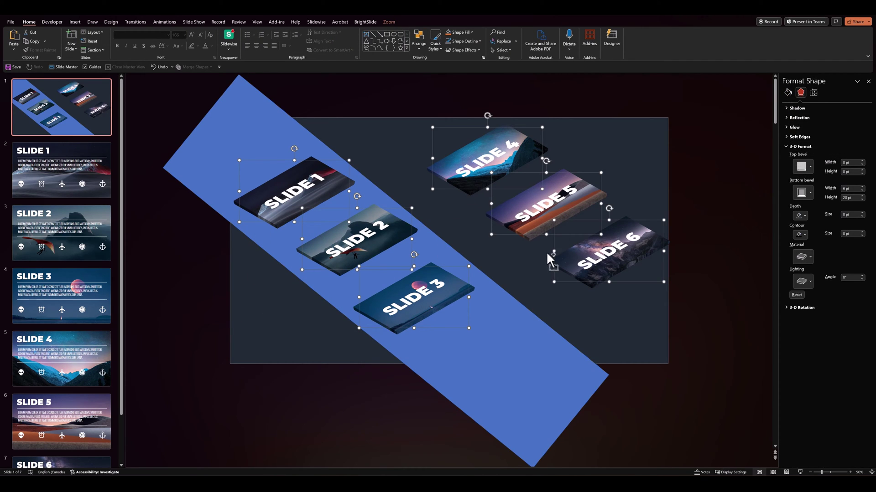
pyautogui.moveTo(295, 149); pyautogui.dragTo(297, 148)
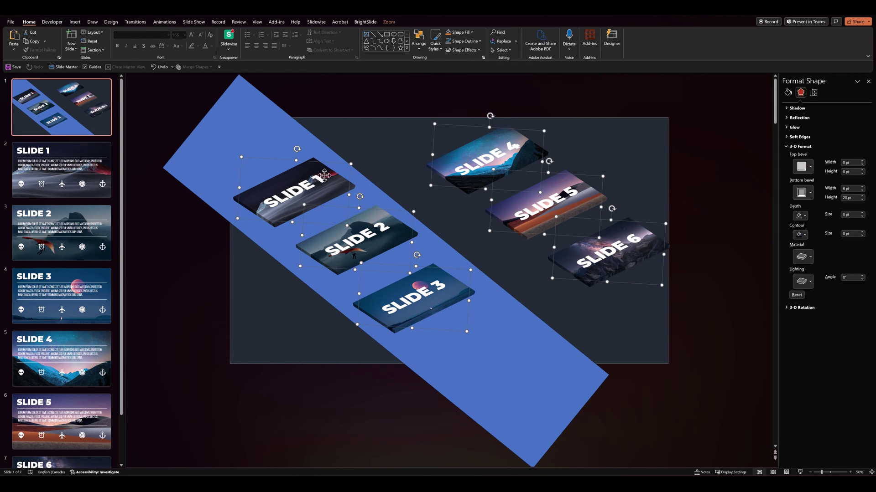
pyautogui.click(266, 296)
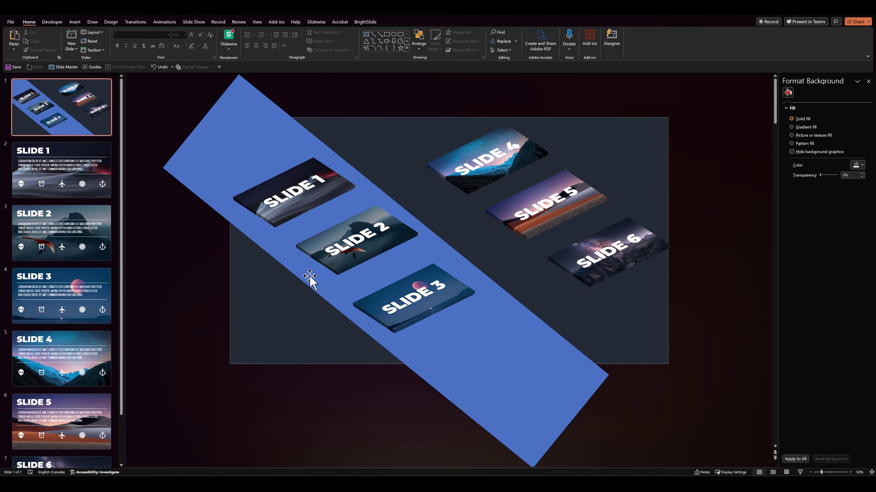
# Shift the blue track slightly and rotate the tiles again to match its angle.
pyautogui.click(310, 278)
pyautogui.moveTo(401, 269); pyautogui.dragTo(421, 227)
pyautogui.click(297, 203)
pyautogui.keyDown('shift'); pyautogui.click(380, 237); pyautogui.keyUp('shift')
pyautogui.keyDown('shift'); pyautogui.click(476, 194); pyautogui.keyUp('shift')
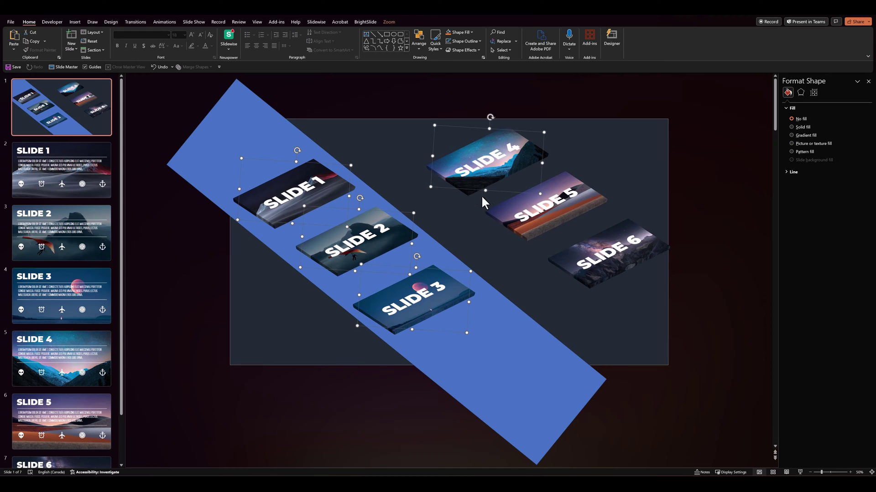
pyautogui.keyDown('shift'); pyautogui.click(511, 217); pyautogui.keyUp('shift')
pyautogui.keyDown('shift'); pyautogui.click(584, 265); pyautogui.keyUp('shift')
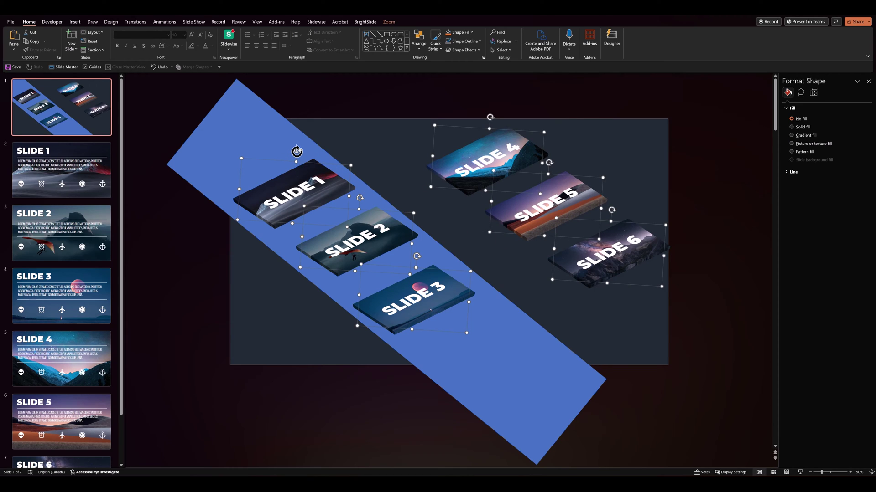
pyautogui.moveTo(296, 151); pyautogui.dragTo(298, 150)
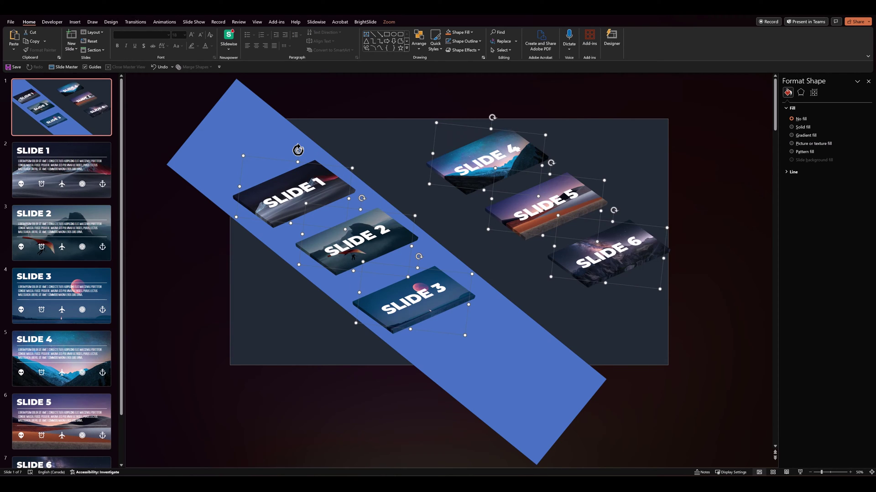
pyautogui.click(280, 291)
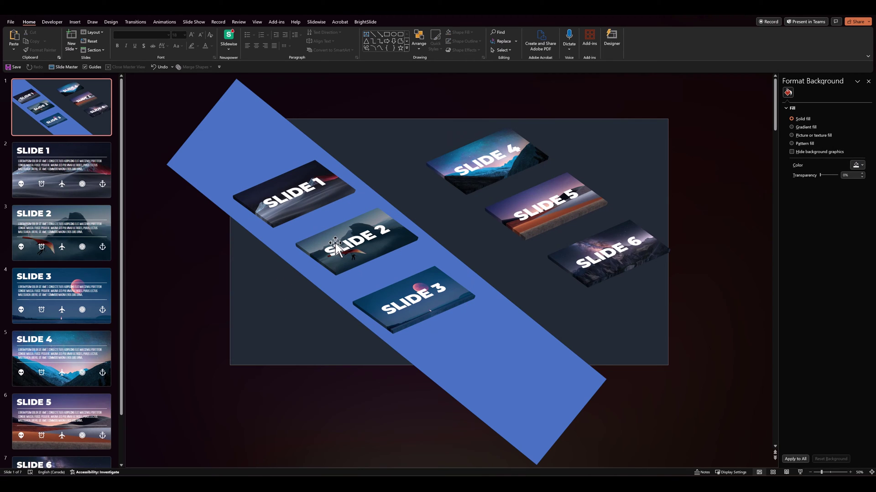
# Nudge the SLIDE 2 tile left and move SLIDE 3 up along the track.
pyautogui.moveTo(354, 258); pyautogui.dragTo(351, 259)
pyautogui.moveTo(409, 301); pyautogui.dragTo(415, 291)
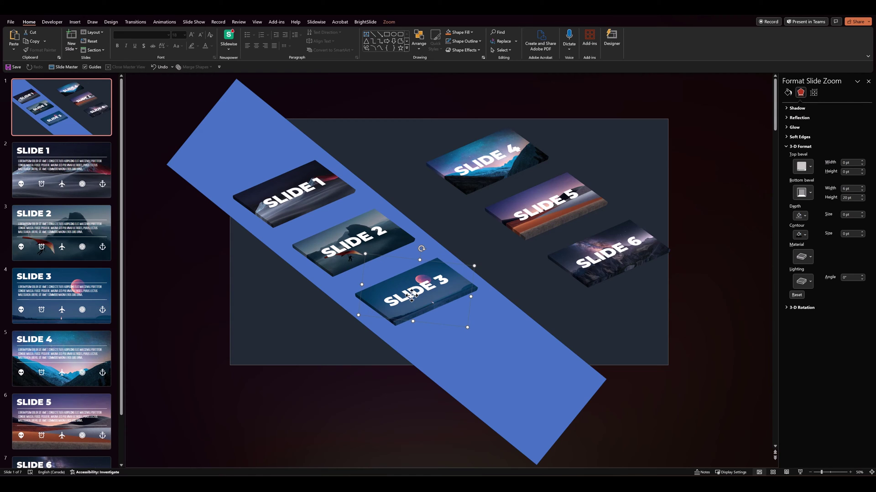
pyautogui.click(325, 332)
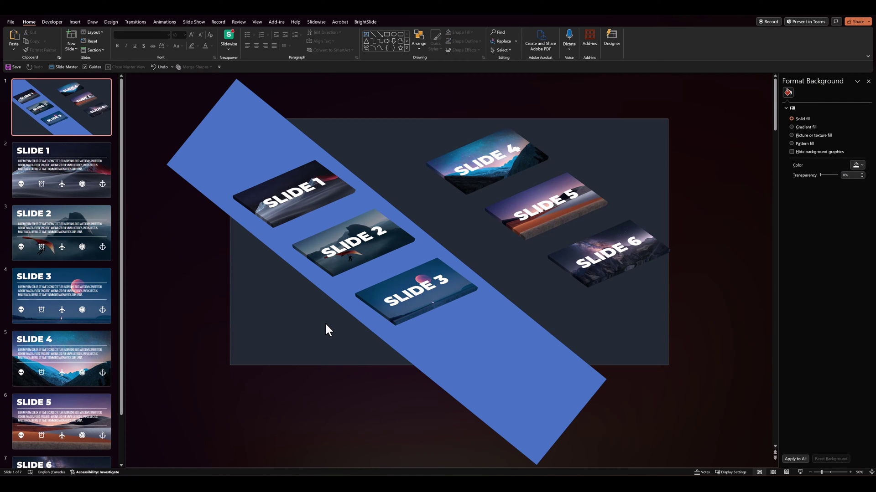
# Give the diagonal band a blue-grey fill with matching outline at 34% transparency.
pyautogui.click(454, 364)
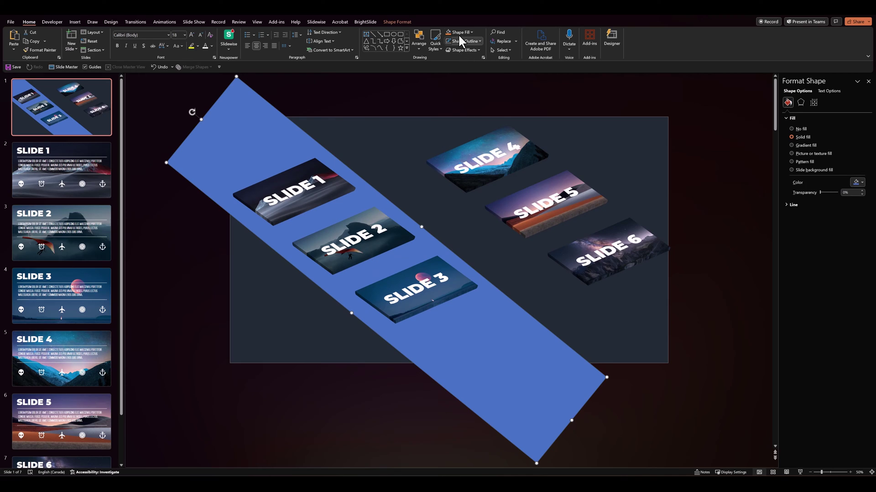
pyautogui.click(471, 32)
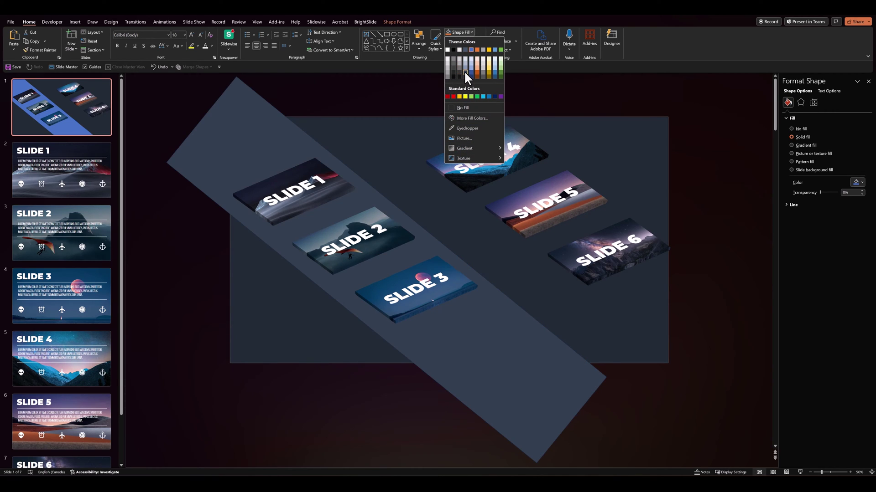
pyautogui.click(464, 70)
pyautogui.click(458, 41)
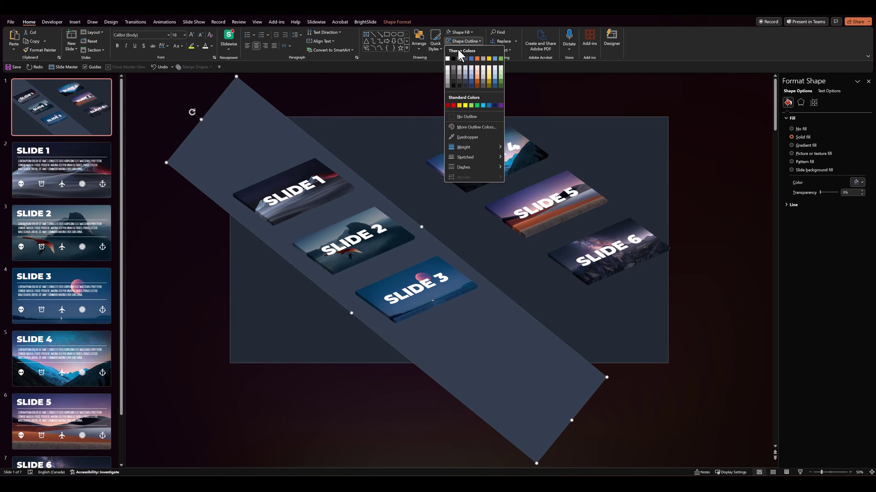
pyautogui.click(463, 58)
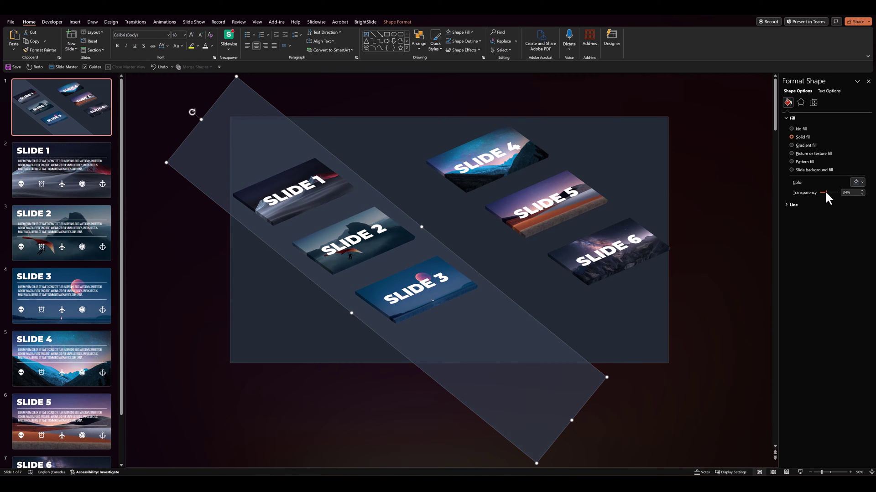
pyautogui.click(743, 271)
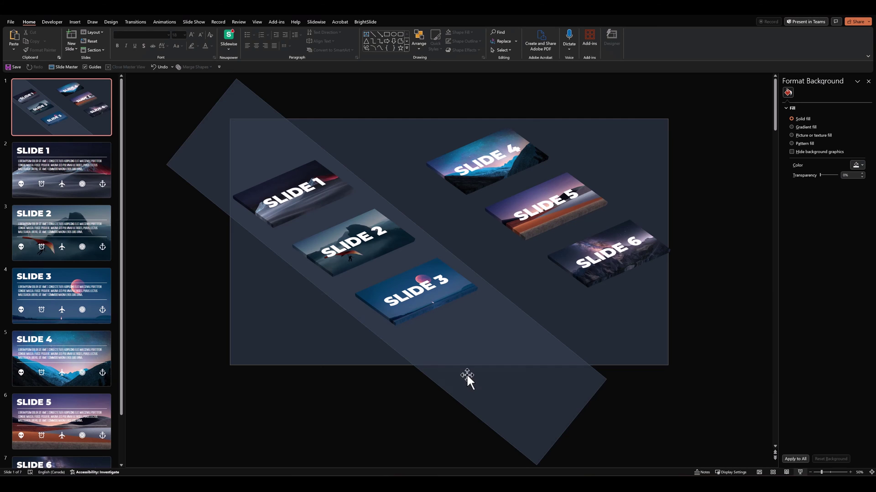
pyautogui.click(457, 351)
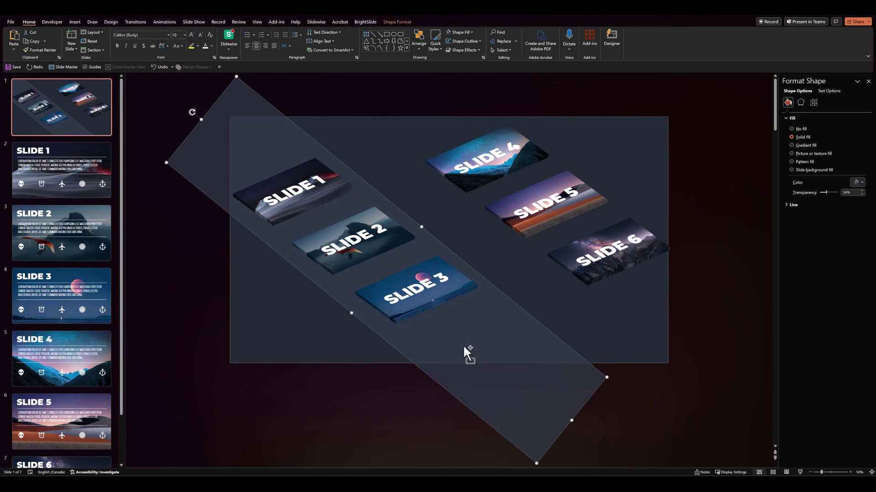
# Copy the translucent band, place it along SLIDE 4–6 and send it to back.
pyautogui.hotkey('ctrl', 'c')
pyautogui.hotkey('ctrl', 'v')
pyautogui.moveTo(469, 350); pyautogui.dragTo(599, 275)
pyautogui.rightClick(622, 308)
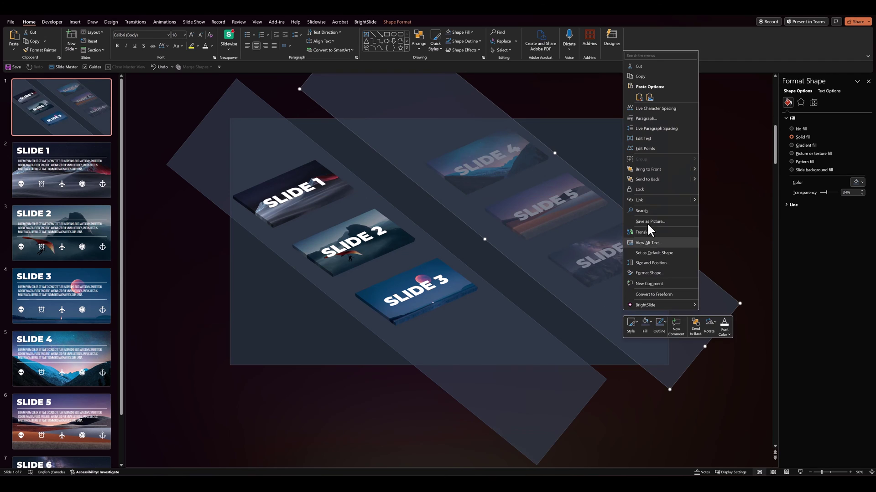
pyautogui.click(650, 180)
pyautogui.click(698, 178)
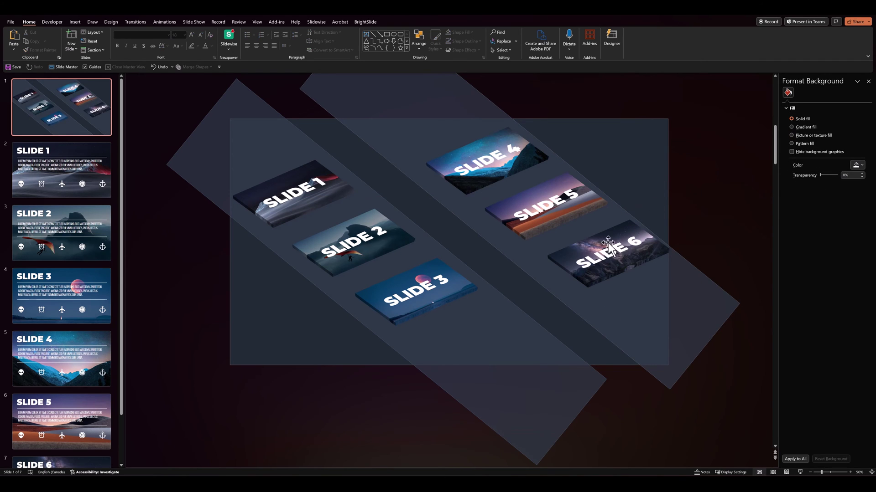
# Realign the SLIDE 4, 5 and 6 tiles along the new band.
pyautogui.moveTo(483, 167); pyautogui.dragTo(476, 164)
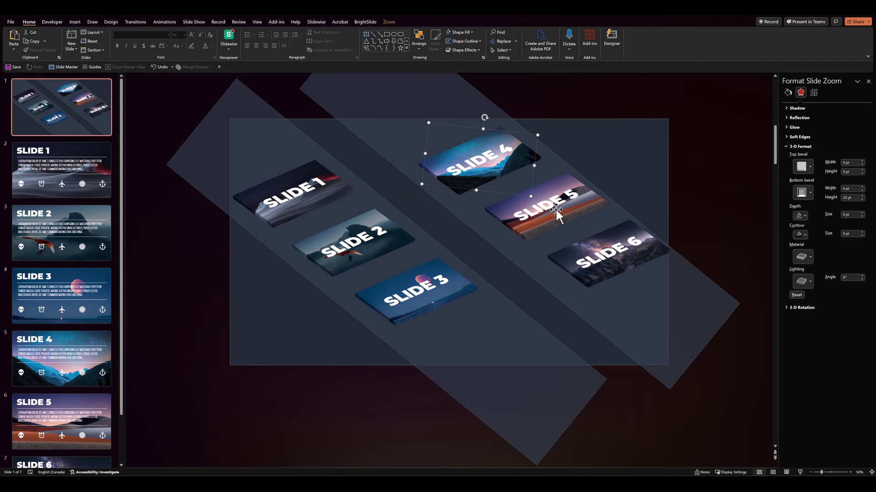
pyautogui.moveTo(556, 209); pyautogui.dragTo(547, 214)
pyautogui.moveTo(593, 260)
pyautogui.mouseDown()
pyautogui.moveTo(590, 276)
pyautogui.moveTo(601, 274)
pyautogui.mouseUp()
pyautogui.moveTo(537, 211); pyautogui.dragTo(541, 216)
pyautogui.moveTo(483, 166); pyautogui.dragTo(486, 171)
pyautogui.click(660, 252)
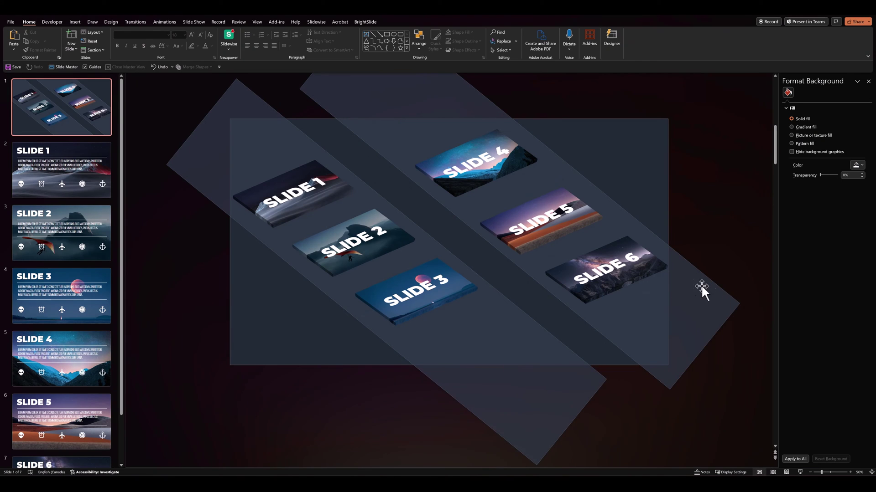
# Duplicate the overview slide and return to slide 1.
pyautogui.rightClick(65, 117)
pyautogui.click(92, 184)
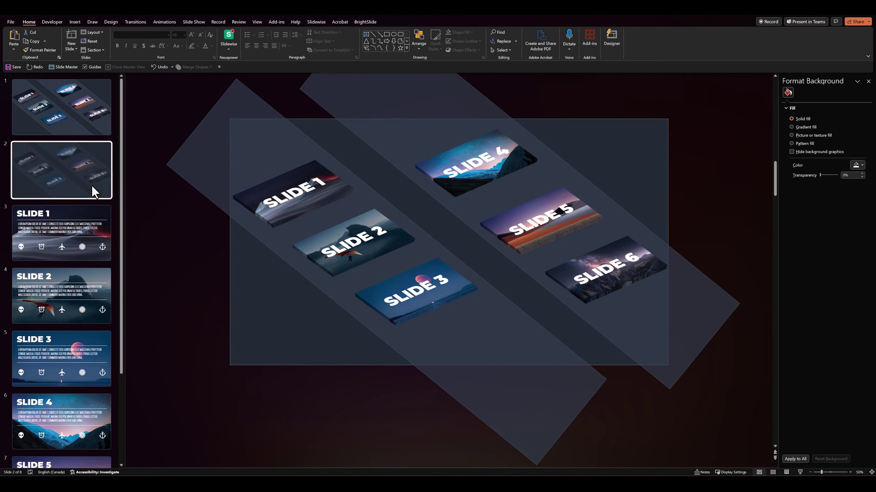
pyautogui.click(75, 116)
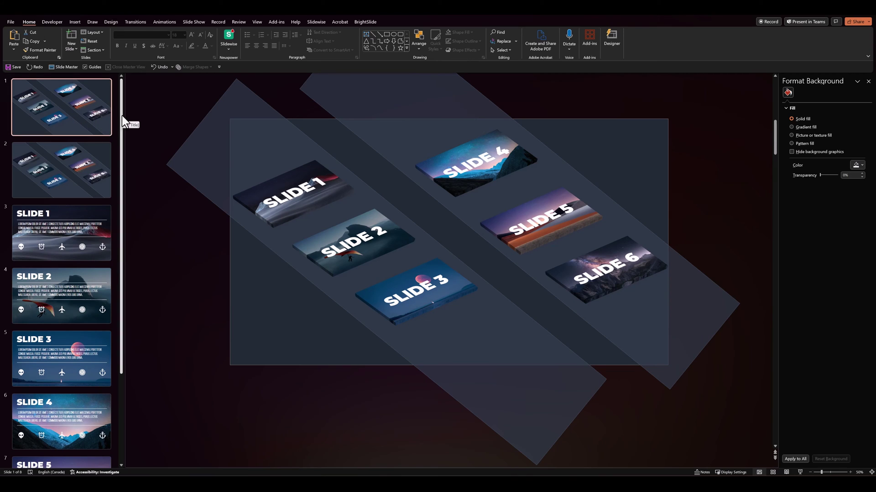
# Align the SLIDE 1–3 tiles right and bottom, then drag the stack below the slide.
pyautogui.moveTo(147, 125); pyautogui.dragTo(482, 357)
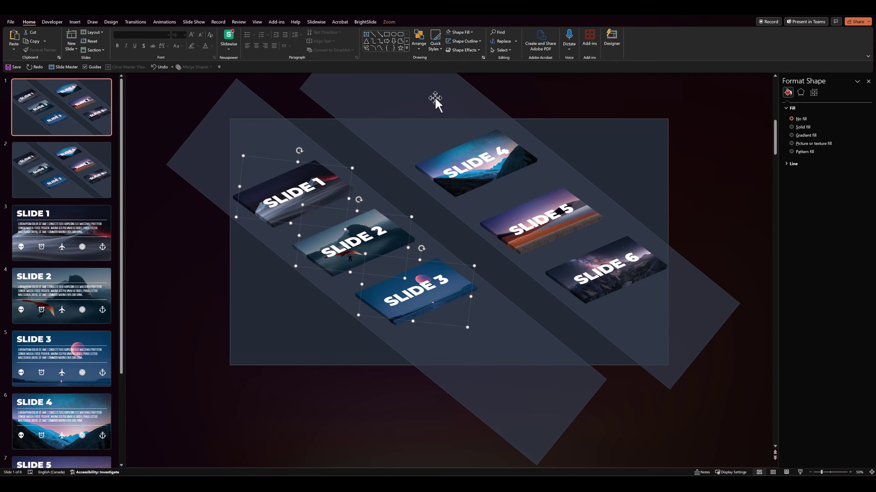
pyautogui.click(420, 47)
pyautogui.moveTo(429, 161)
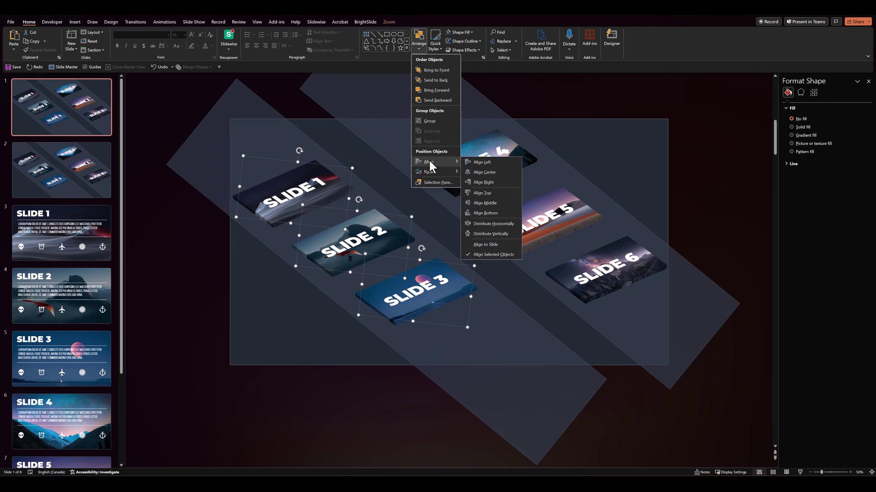
pyautogui.click(487, 180)
pyautogui.click(416, 51)
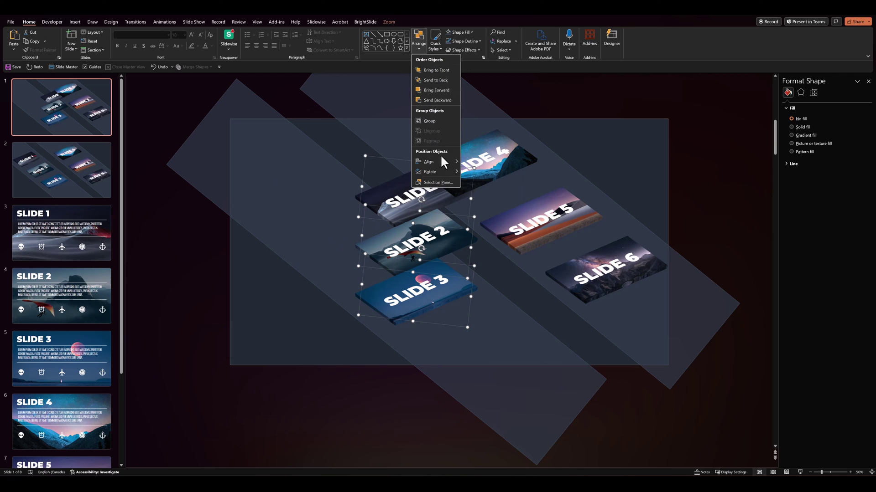
pyautogui.moveTo(444, 158)
pyautogui.click(485, 213)
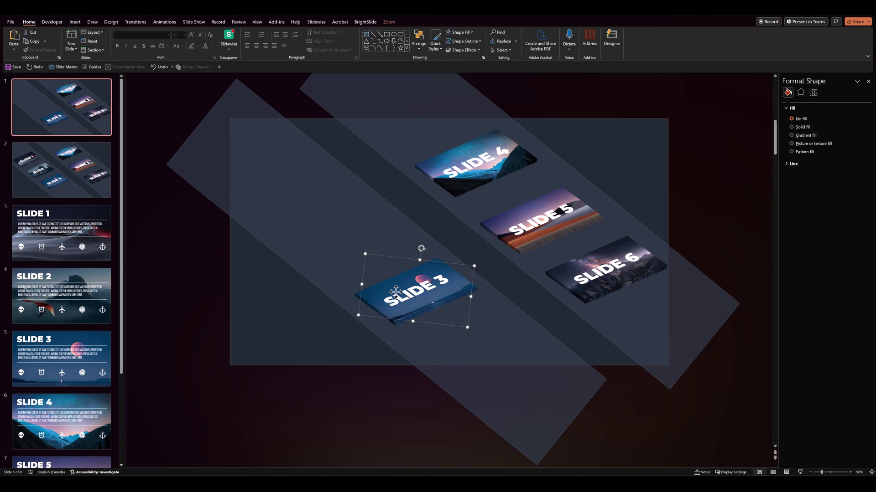
pyautogui.moveTo(404, 295); pyautogui.dragTo(540, 404)
pyautogui.click(634, 428)
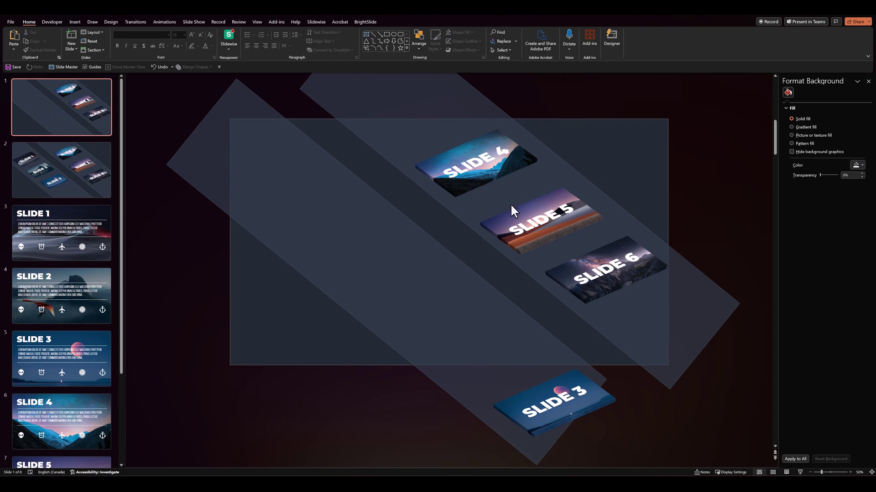
# Align the SLIDE 4–6 tiles right and bottom, then drag the stack off the lower right.
pyautogui.click(501, 187)
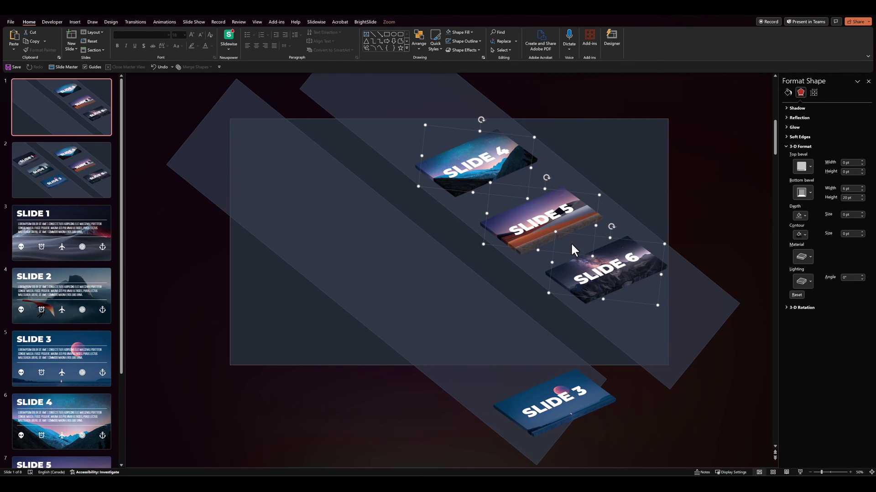
pyautogui.click(420, 45)
pyautogui.moveTo(443, 162)
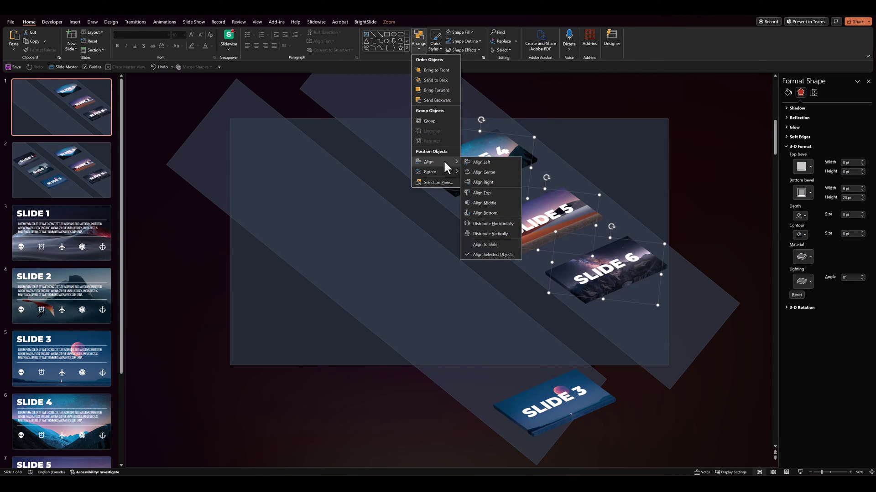
pyautogui.click(480, 182)
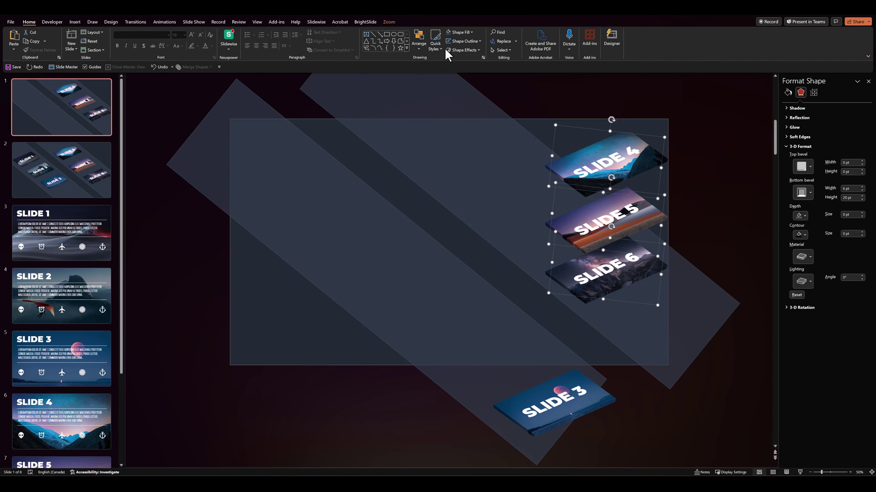
pyautogui.click(418, 46)
pyautogui.moveTo(435, 162)
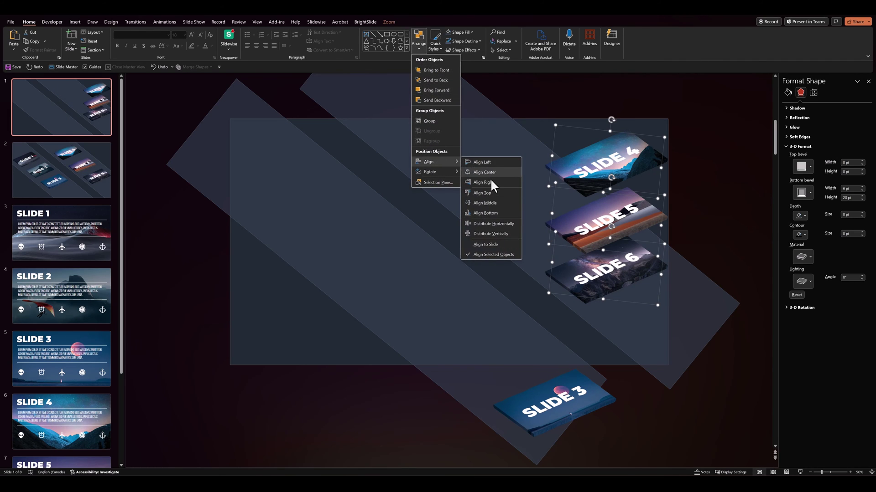
pyautogui.click(489, 214)
pyautogui.moveTo(609, 272); pyautogui.dragTo(711, 365)
pyautogui.click(675, 429)
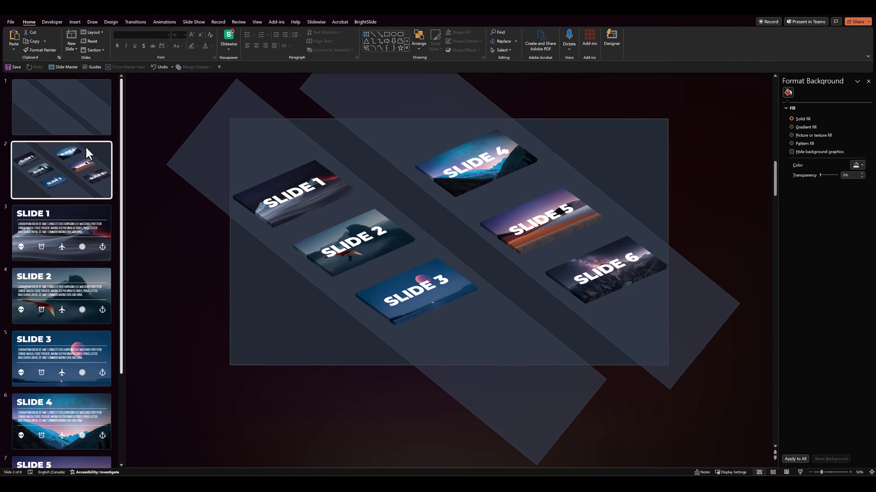
# Give slide 2 a Morph transition, then go back to slide 1.
pyautogui.click(136, 21)
pyautogui.click(71, 37)
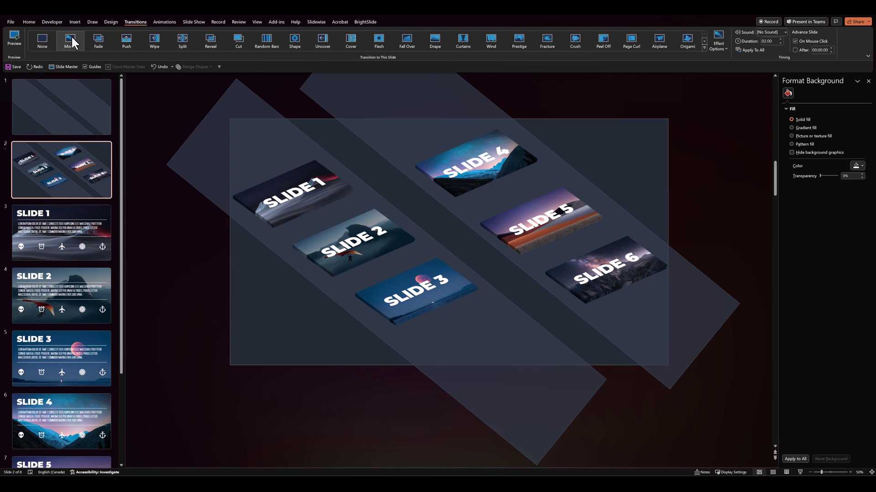
pyautogui.click(67, 117)
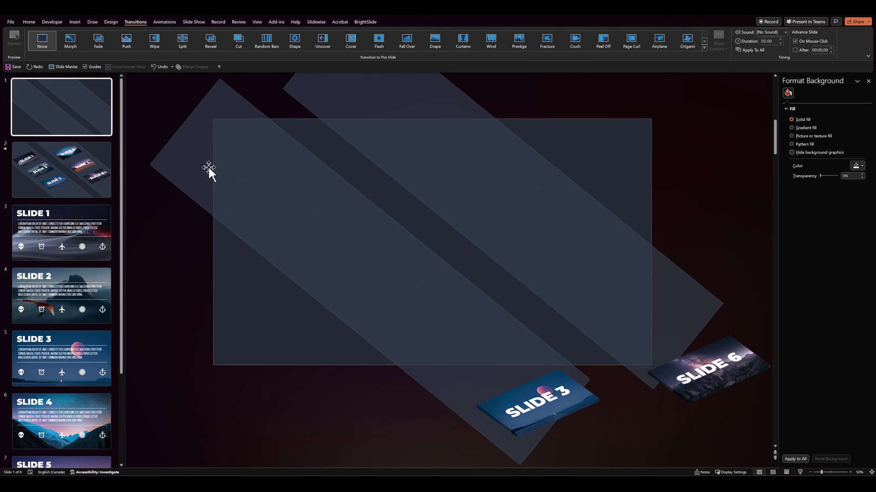